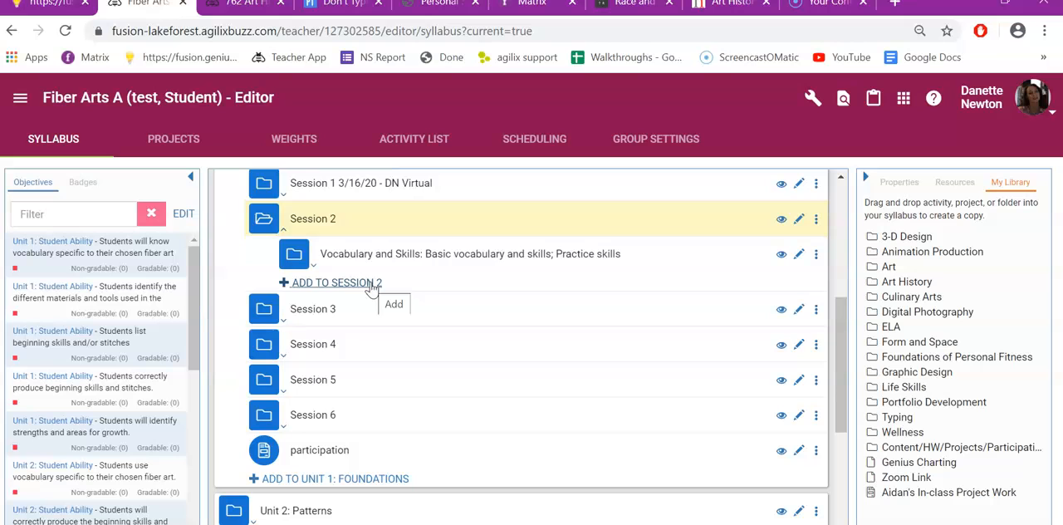
Step: Add a new Assessment to Session 2 and title it "test"
{"action": "left_click", "coordinate": [372, 283]}
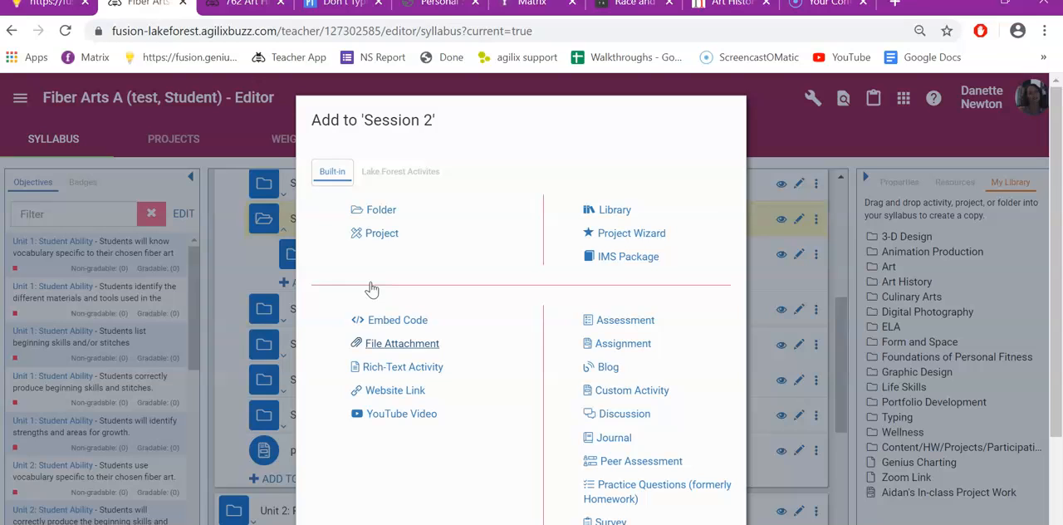
{"action": "left_click", "coordinate": [633, 352]}
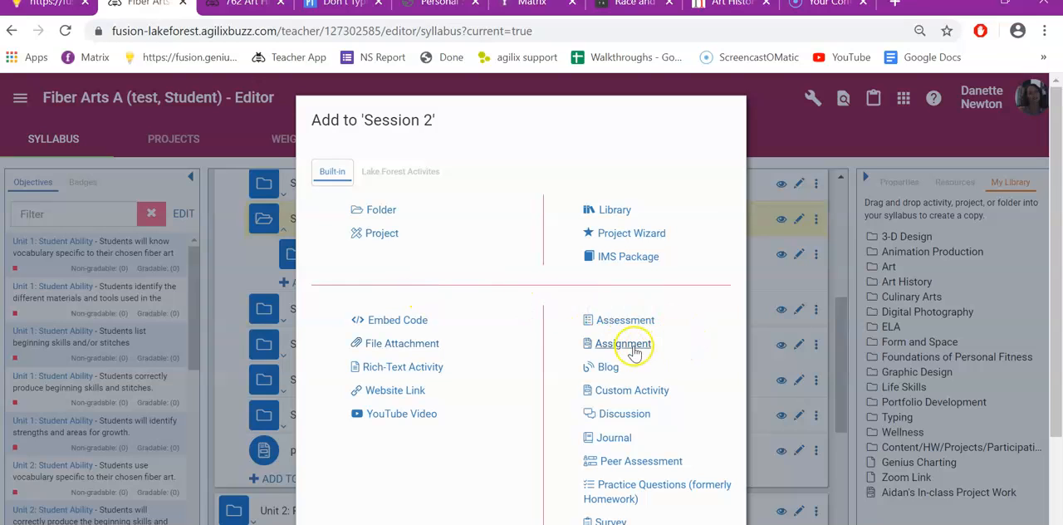
{"action": "left_click", "coordinate": [624, 322]}
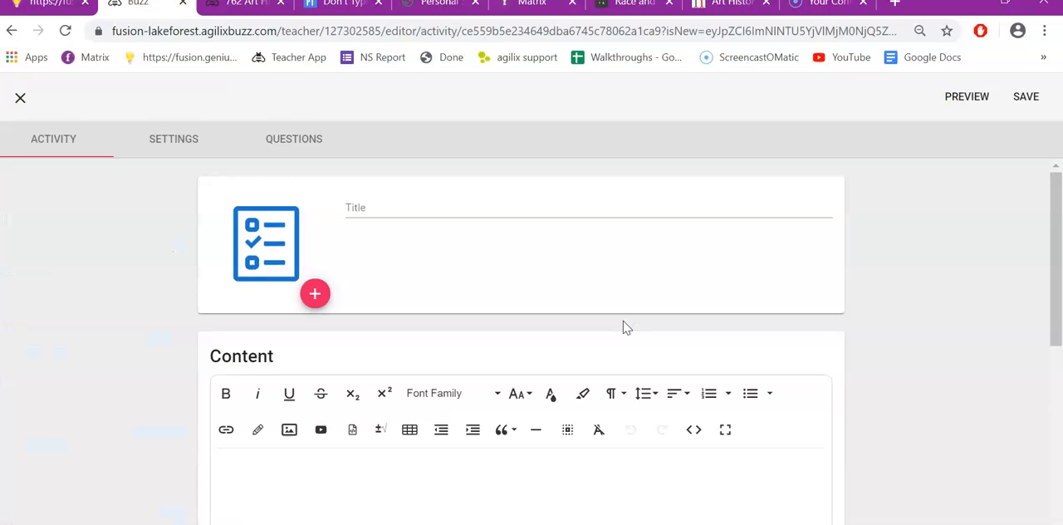
{"action": "left_click", "coordinate": [346, 214]}
{"action": "type", "text": "tes"}
{"action": "left_click", "coordinate": [131, 287]}
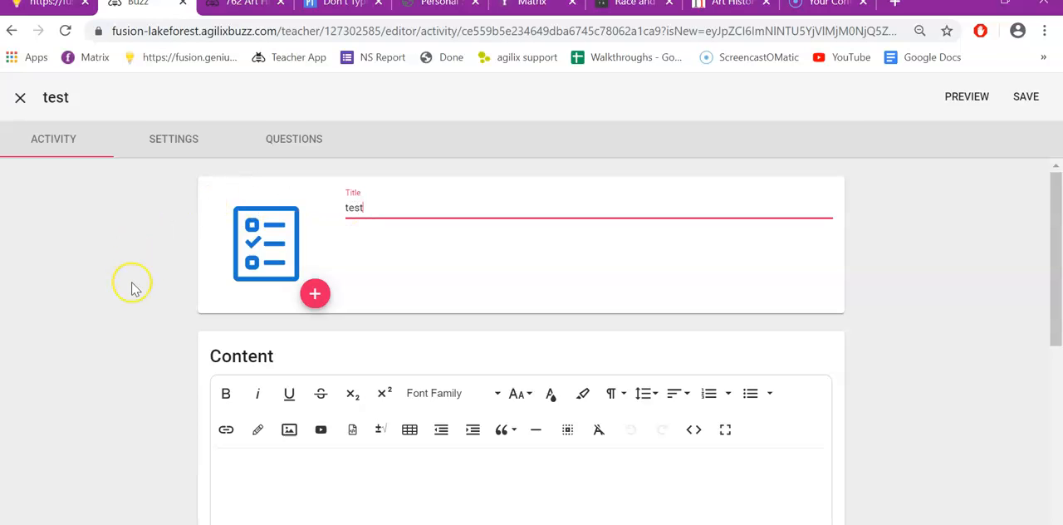
Step: Enter the content text "please answer the questions"
{"action": "scroll", "coordinate": [133, 288], "scroll_direction": "down", "scroll_amount": 1}
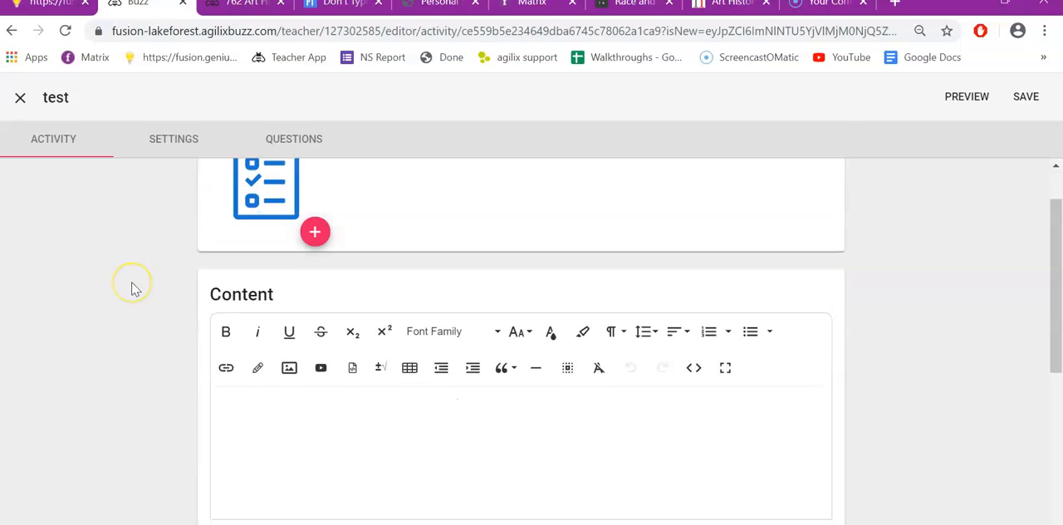
{"action": "left_click", "coordinate": [274, 387]}
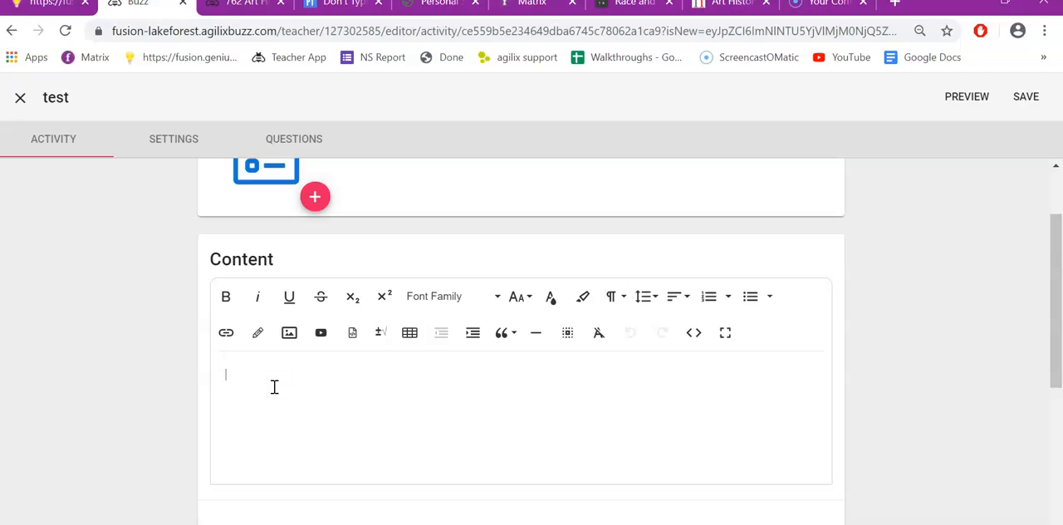
{"action": "type", "text": "please answer the questions"}
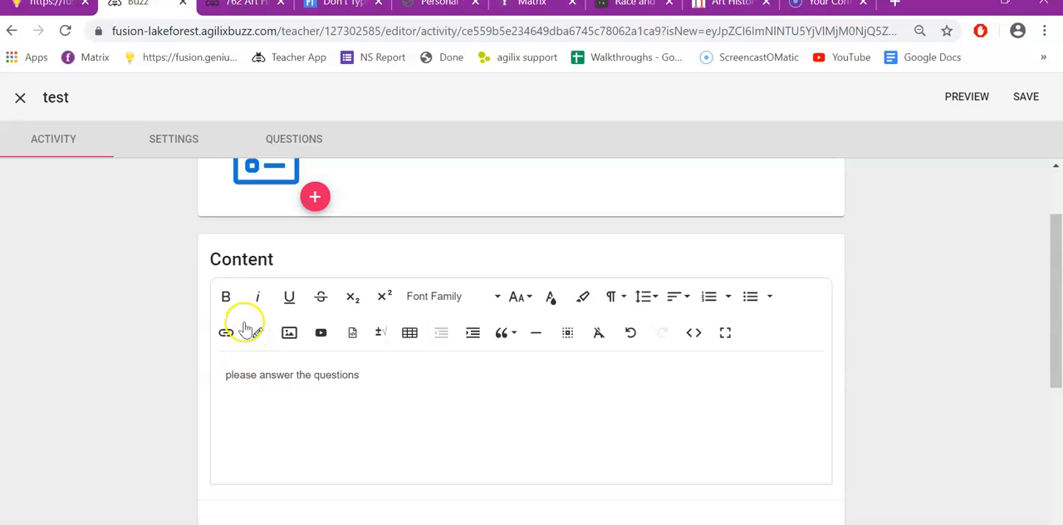
Step: Enable a due date in the activity settings and set the due time to 11:00 AM
{"action": "left_click", "coordinate": [172, 141]}
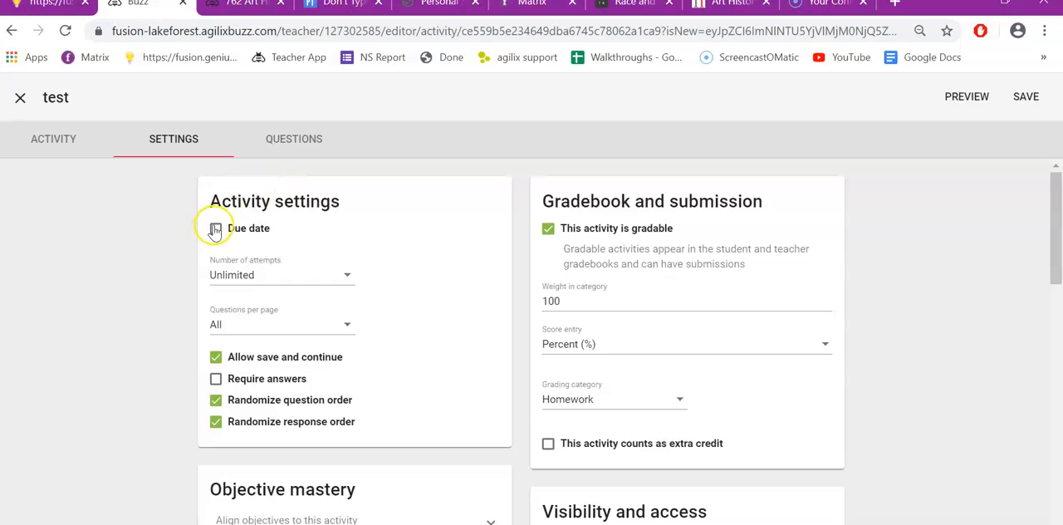
{"action": "left_click", "coordinate": [215, 229]}
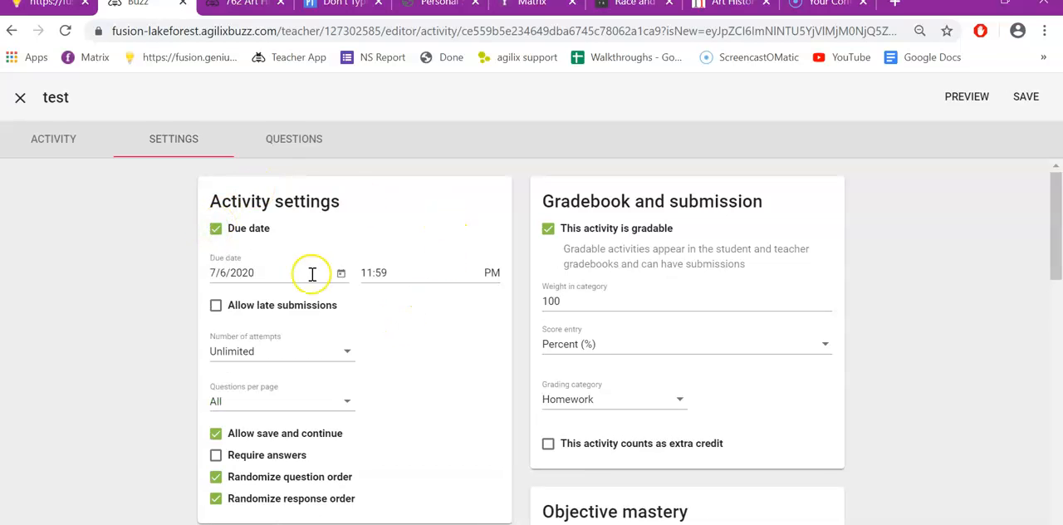
{"action": "left_click", "coordinate": [386, 274]}
{"action": "key", "text": "BackSpace"}
{"action": "key", "text": "BackSpace"}
{"action": "type", "text": "0"}
{"action": "left_click", "coordinate": [492, 272]}
Step: Allow late submissions and set questions per page to 1
{"action": "left_click", "coordinate": [216, 305]}
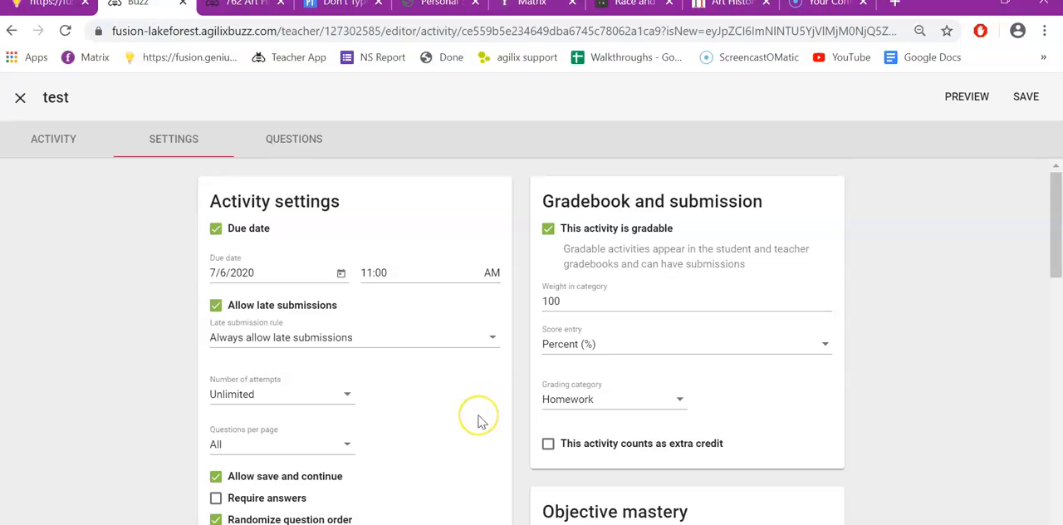
{"action": "scroll", "coordinate": [479, 422], "scroll_direction": "down", "scroll_amount": 2}
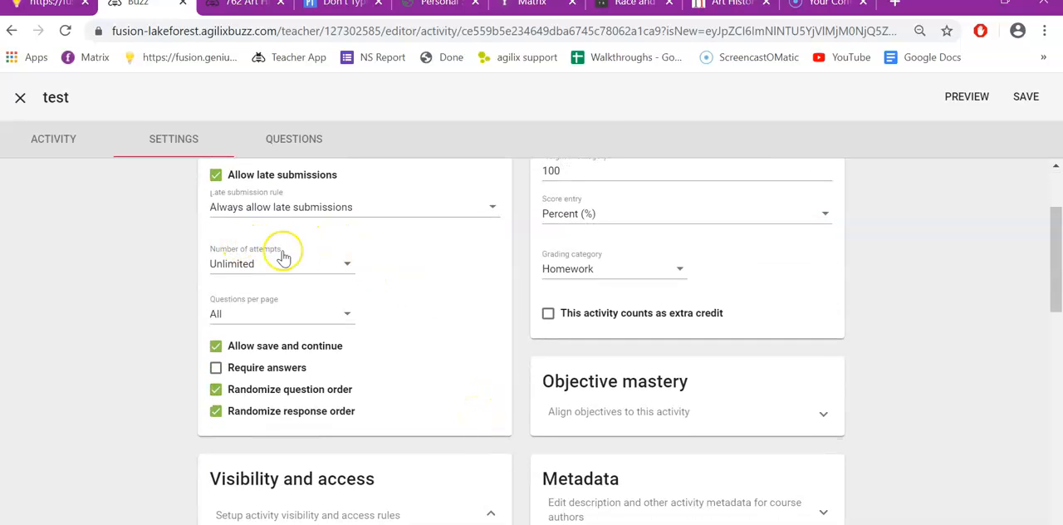
{"action": "left_click", "coordinate": [348, 266]}
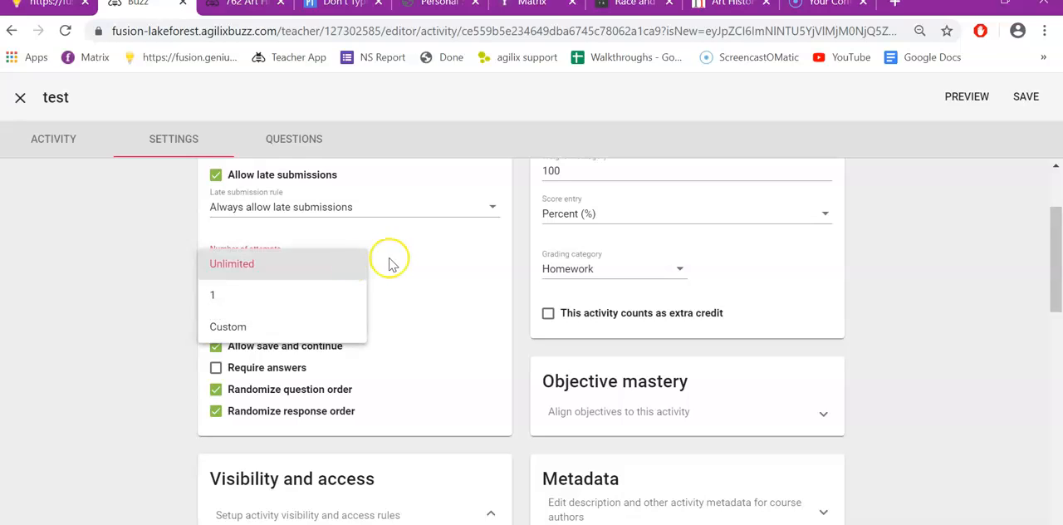
{"action": "left_click", "coordinate": [424, 264]}
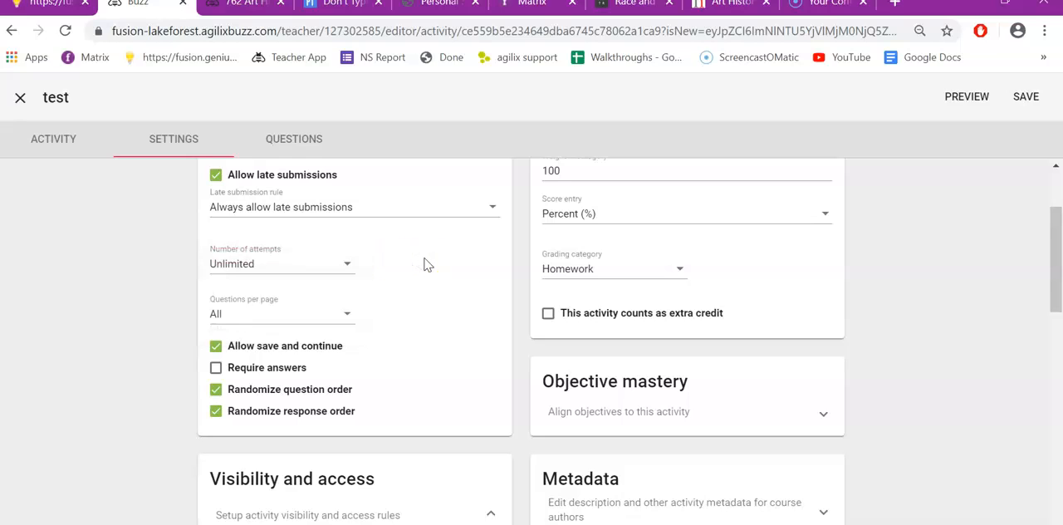
{"action": "left_click", "coordinate": [347, 315]}
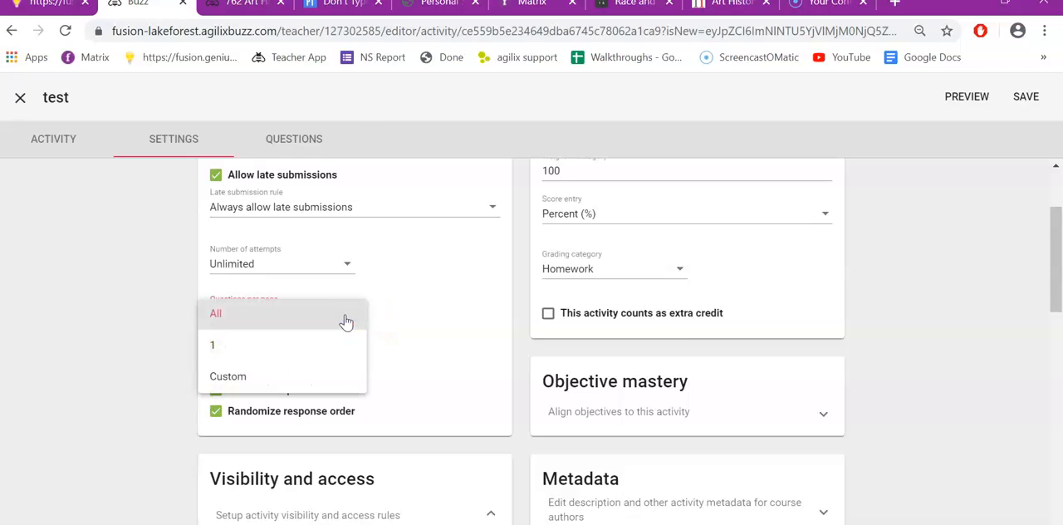
{"action": "left_click", "coordinate": [201, 349]}
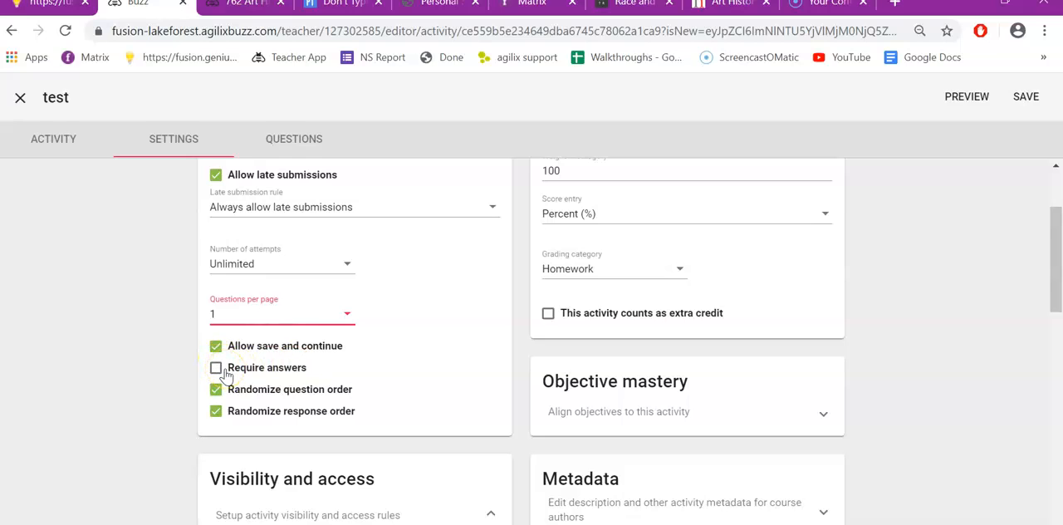
Step: Set score entry to Points with a grading scale of 100
{"action": "scroll", "coordinate": [920, 295], "scroll_direction": "up", "scroll_amount": 3}
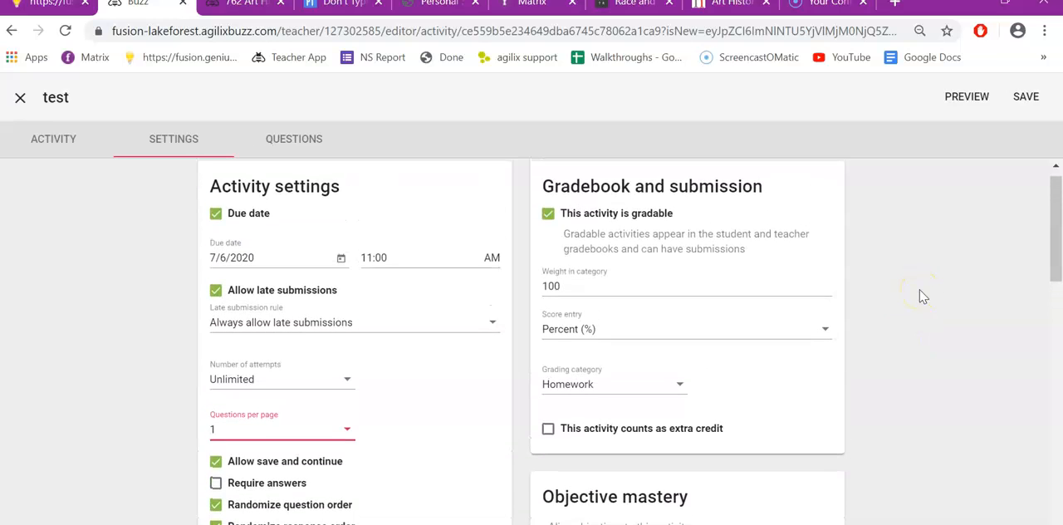
{"action": "left_click", "coordinate": [827, 332]}
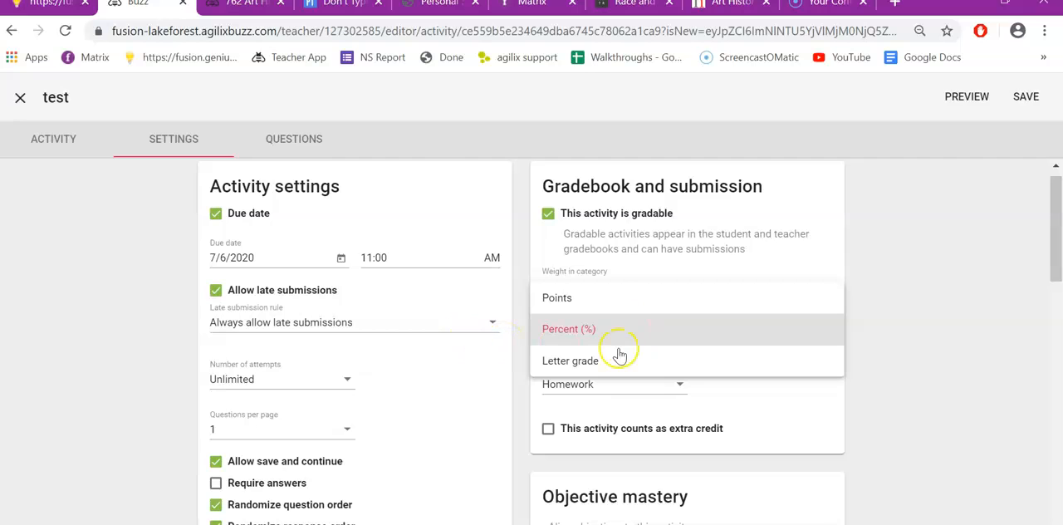
{"action": "left_click", "coordinate": [827, 339]}
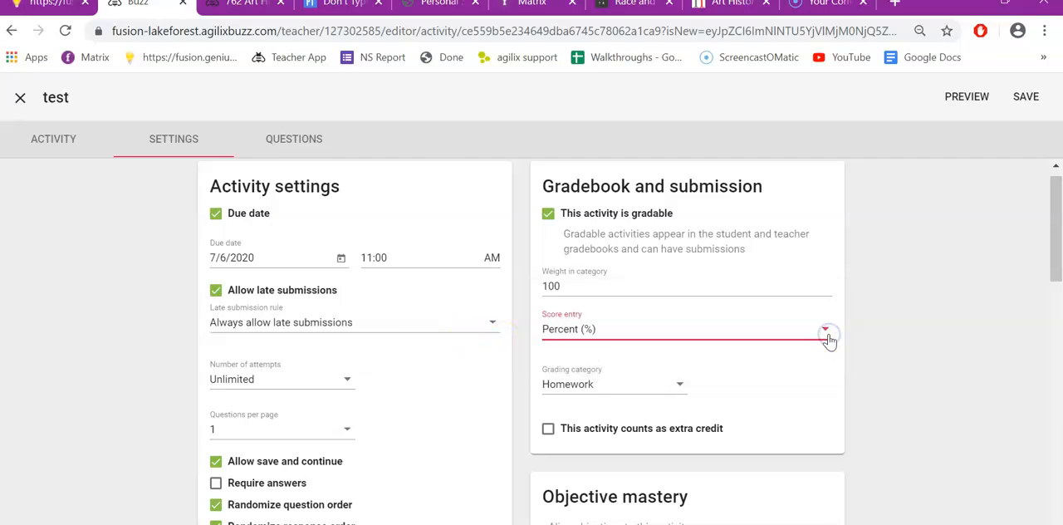
{"action": "left_click", "coordinate": [828, 335]}
{"action": "left_click", "coordinate": [543, 302]}
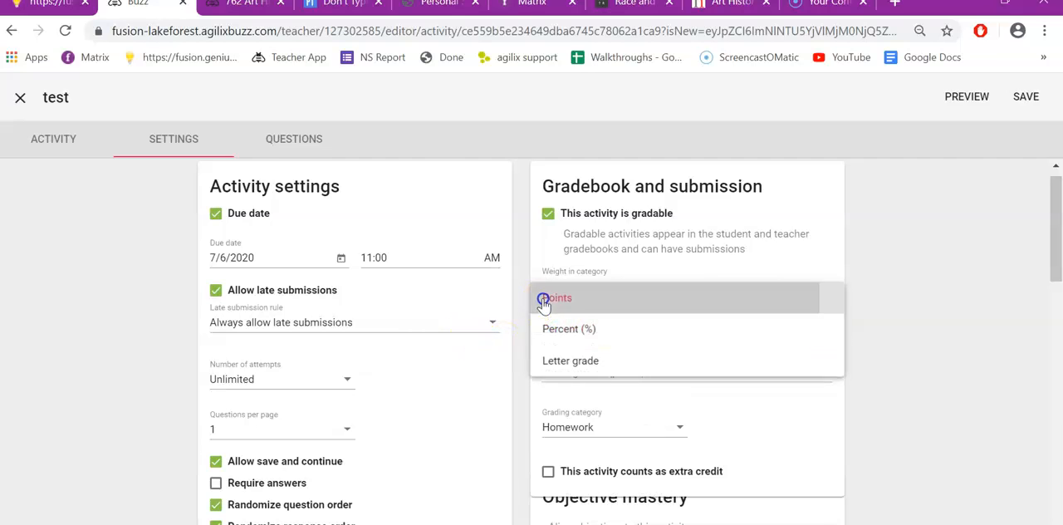
{"action": "left_click", "coordinate": [608, 371]}
{"action": "type", "text": "100"}
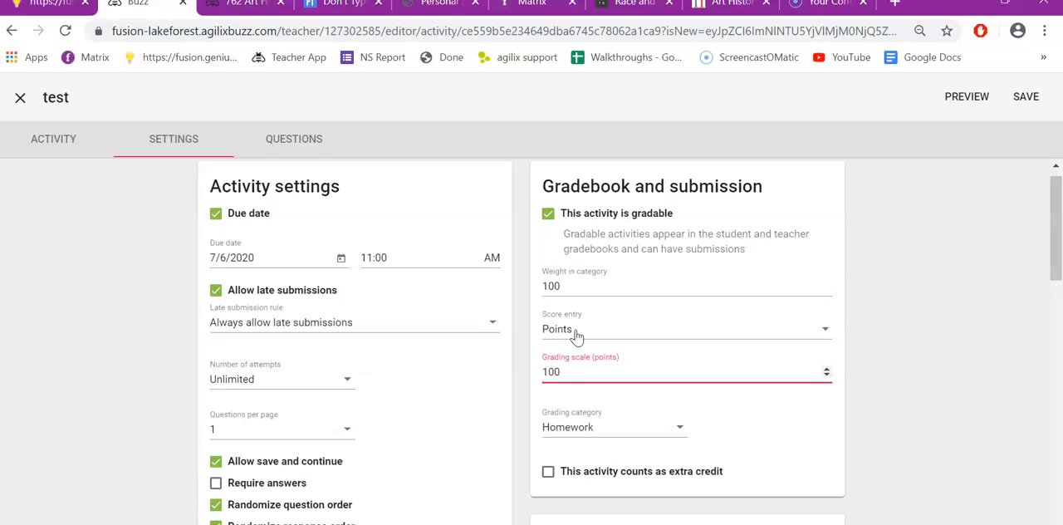
Step: Add a new question to the assessment
{"action": "left_click", "coordinate": [299, 140]}
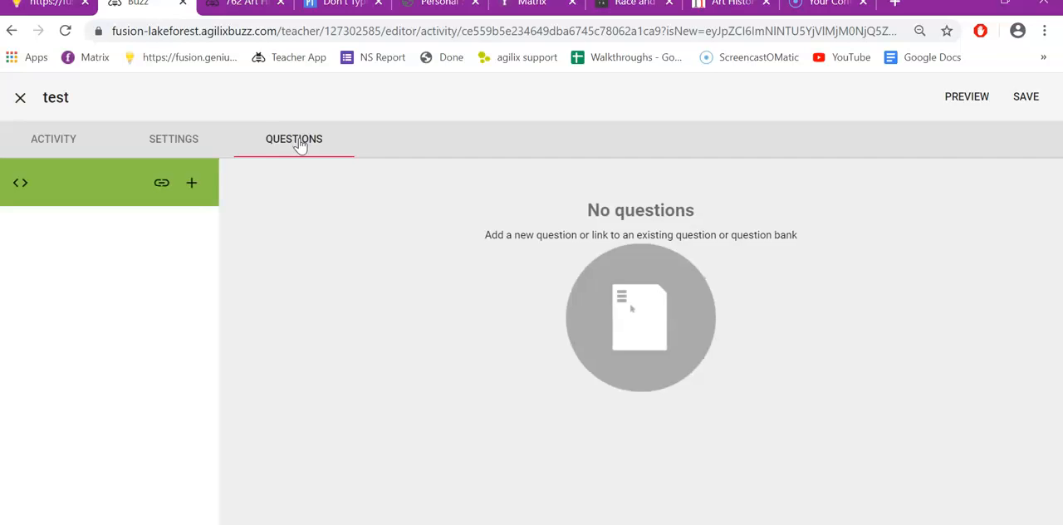
{"action": "left_click", "coordinate": [192, 182]}
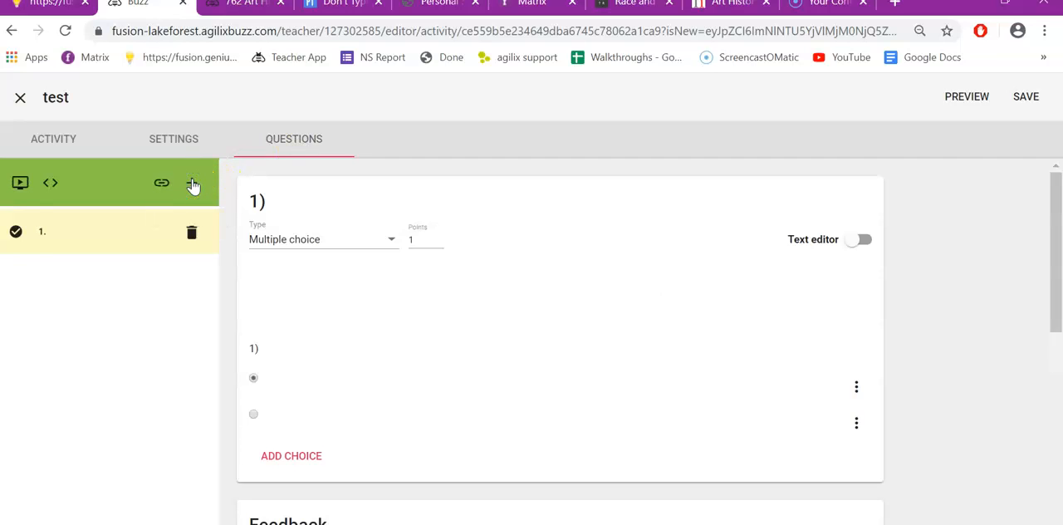
Step: Switch the question type to Multiple answer and back to Multiple choice
{"action": "left_click", "coordinate": [391, 240]}
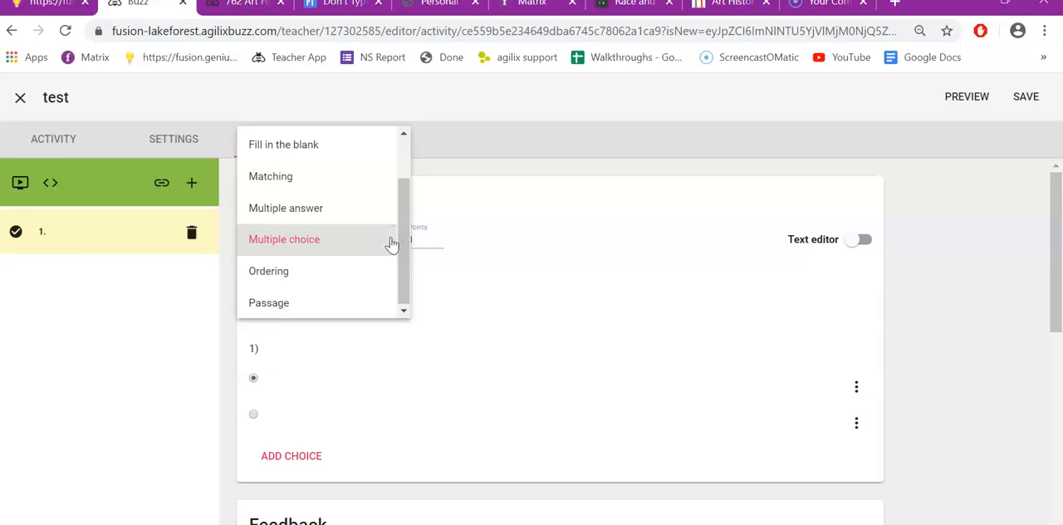
{"action": "left_click", "coordinate": [305, 310]}
{"action": "left_click", "coordinate": [288, 277]}
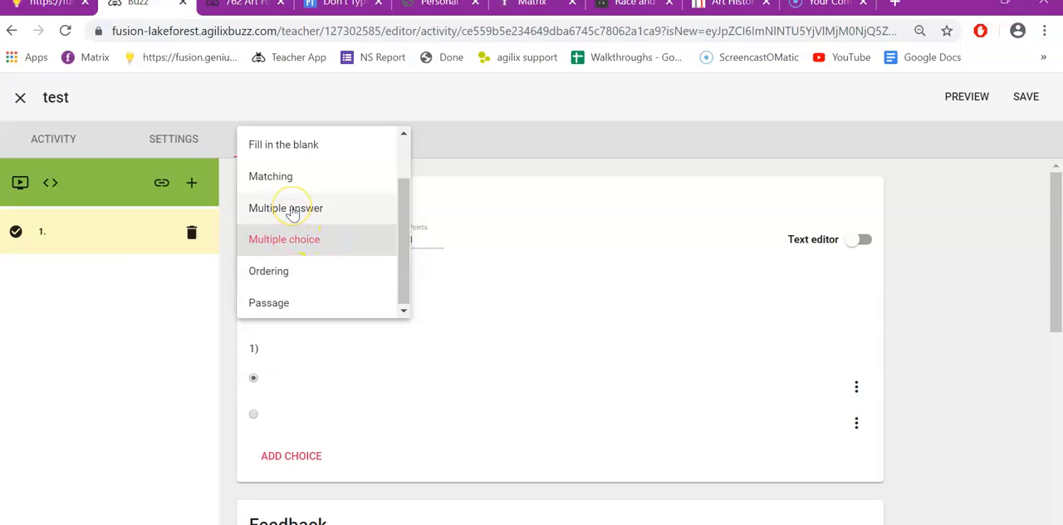
{"action": "scroll", "coordinate": [293, 213], "scroll_direction": "up", "scroll_amount": 1}
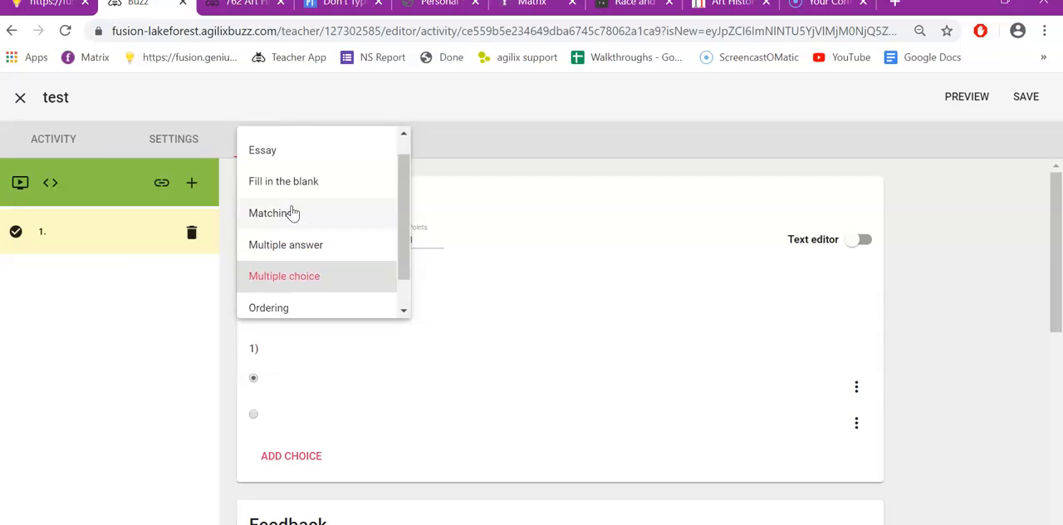
{"action": "scroll", "coordinate": [291, 178], "scroll_direction": "up", "scroll_amount": 1}
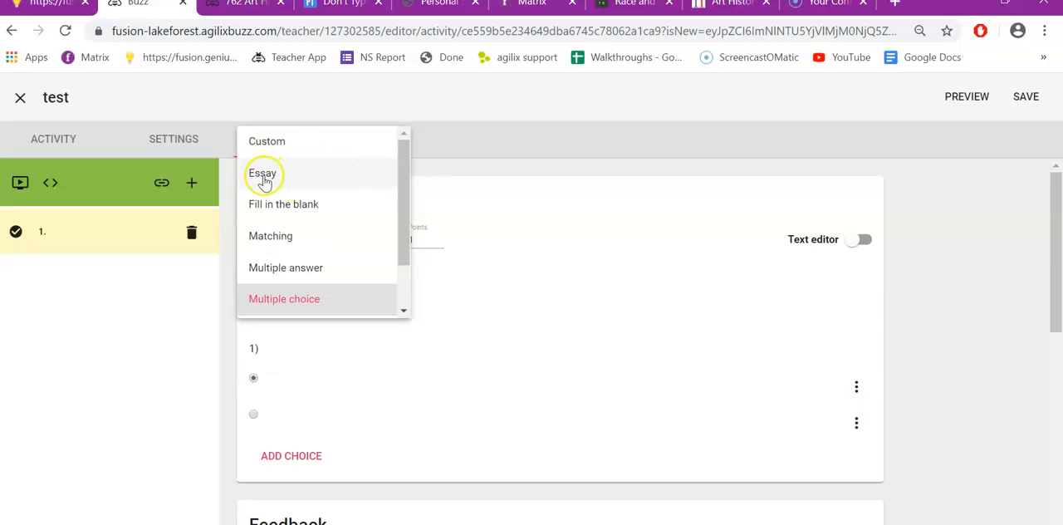
{"action": "left_click", "coordinate": [297, 267]}
{"action": "left_click", "coordinate": [339, 250]}
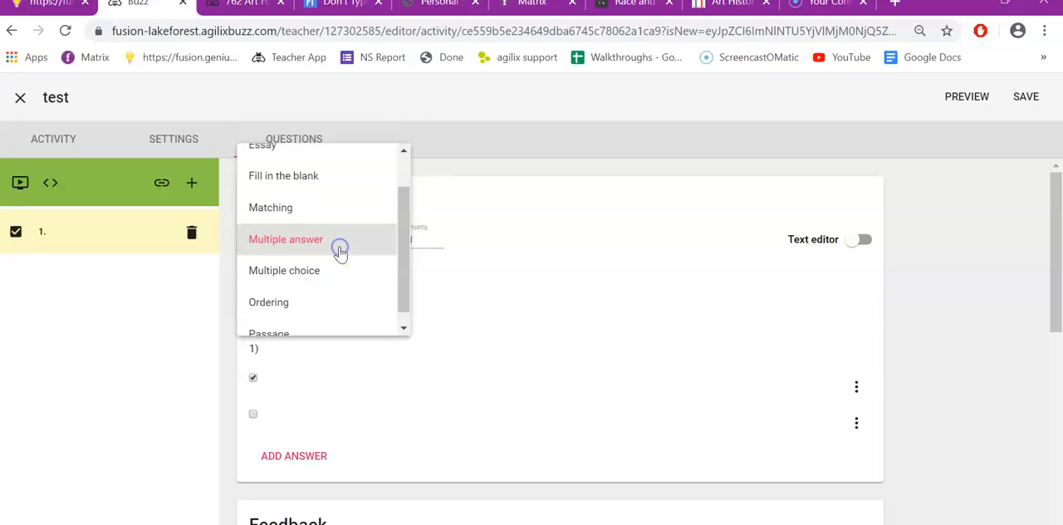
{"action": "left_click", "coordinate": [305, 272]}
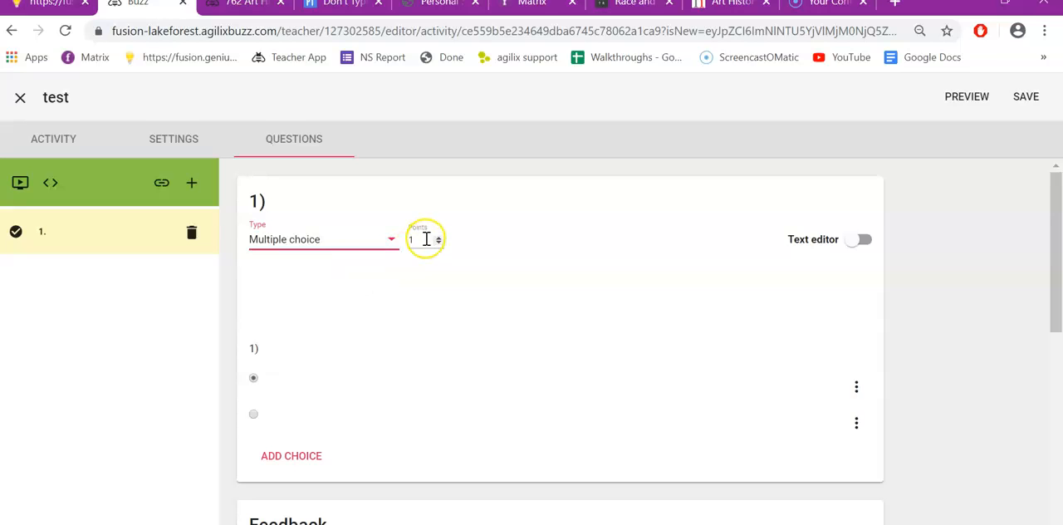
Step: Enter the question text "The three primary colors are:"
{"action": "left_click", "coordinate": [277, 352]}
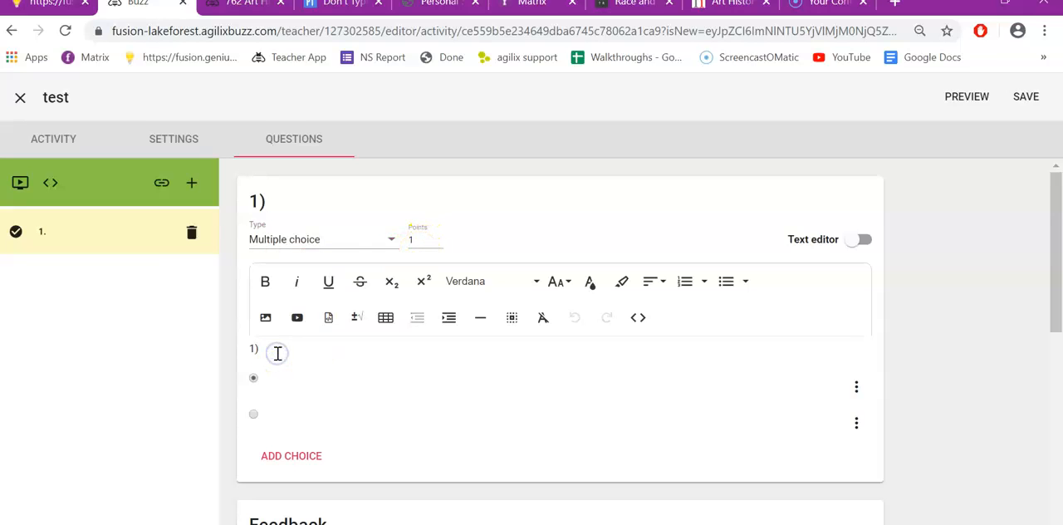
{"action": "type", "text": "The three prima"}
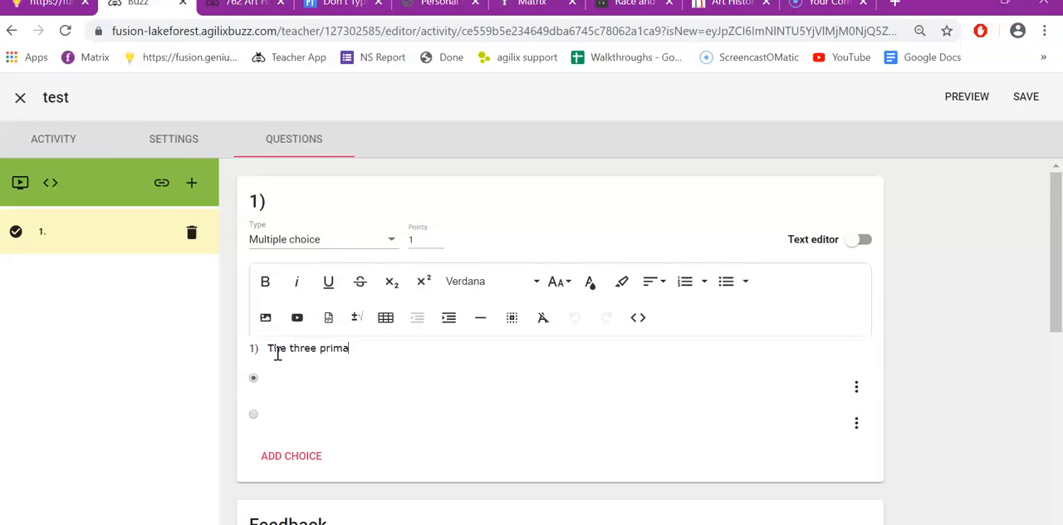
{"action": "type", "text": "ry colors are:"}
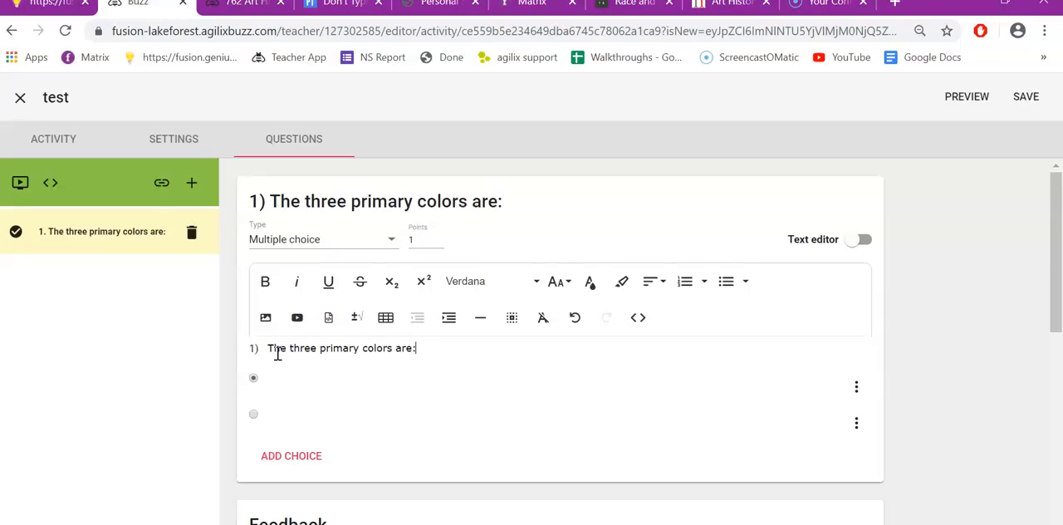
Step: Enter three answer choices: "red, blue, yellow", "green, blue, red" and "purple, green, blue"
{"action": "left_click", "coordinate": [272, 382]}
{"action": "type", "text": "red, blue, yellow"}
{"action": "left_click", "coordinate": [315, 409]}
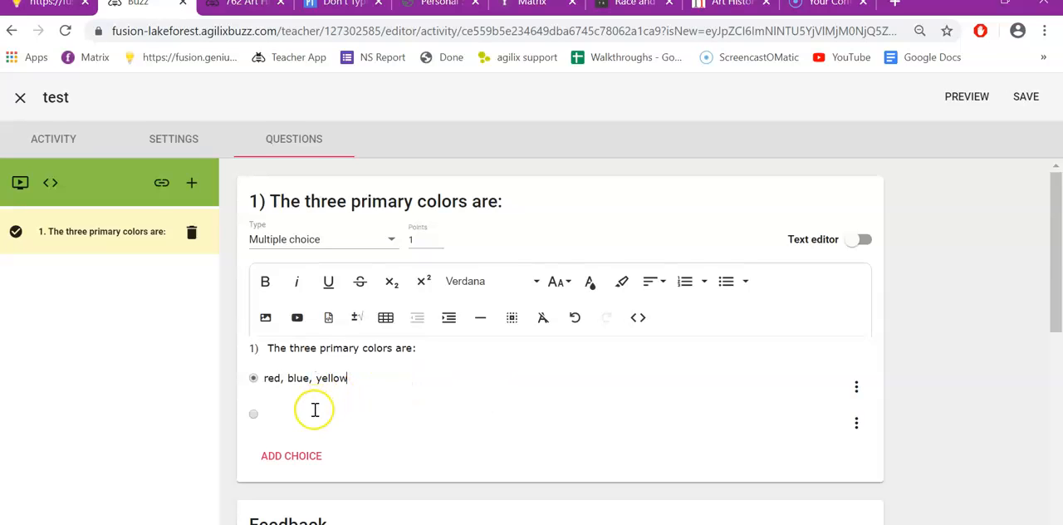
{"action": "type", "text": "green, blue, red"}
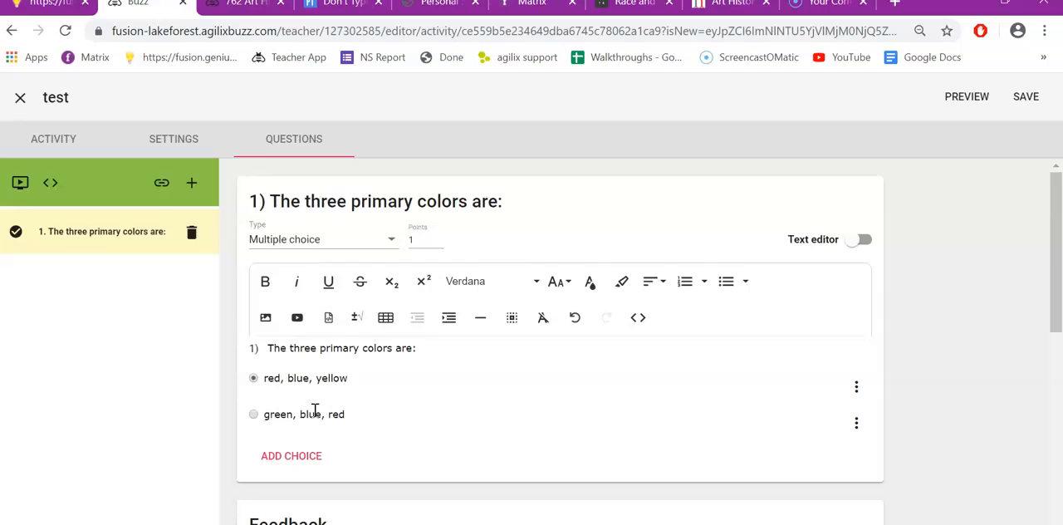
{"action": "left_click", "coordinate": [309, 450]}
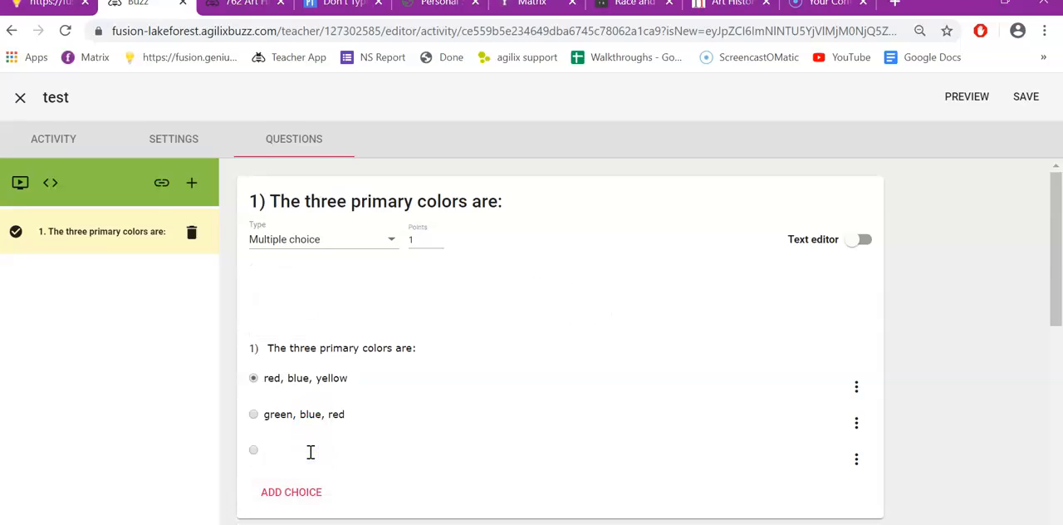
{"action": "left_click", "coordinate": [310, 451]}
{"action": "type", "text": "purple, green, blue"}
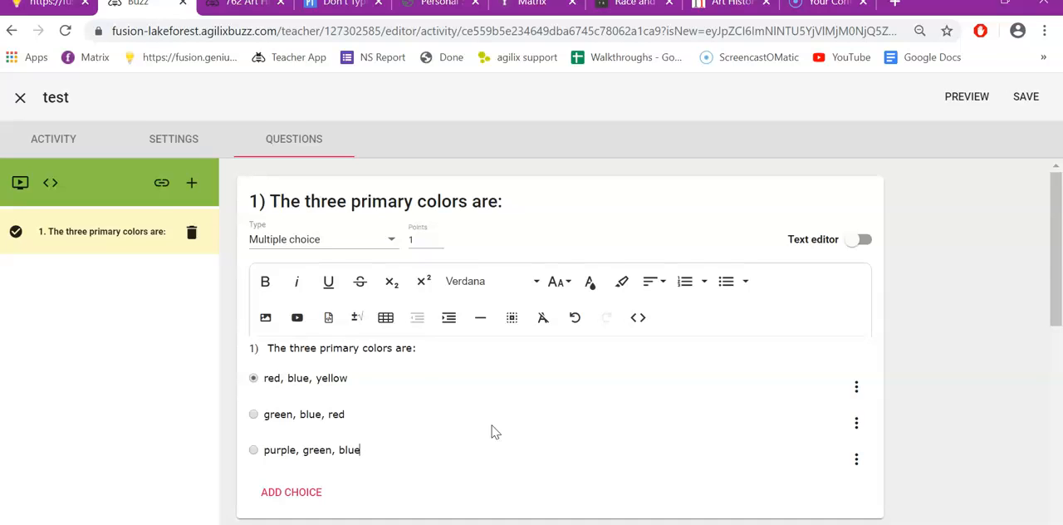
{"action": "scroll", "coordinate": [436, 392], "scroll_direction": "down", "scroll_amount": 3}
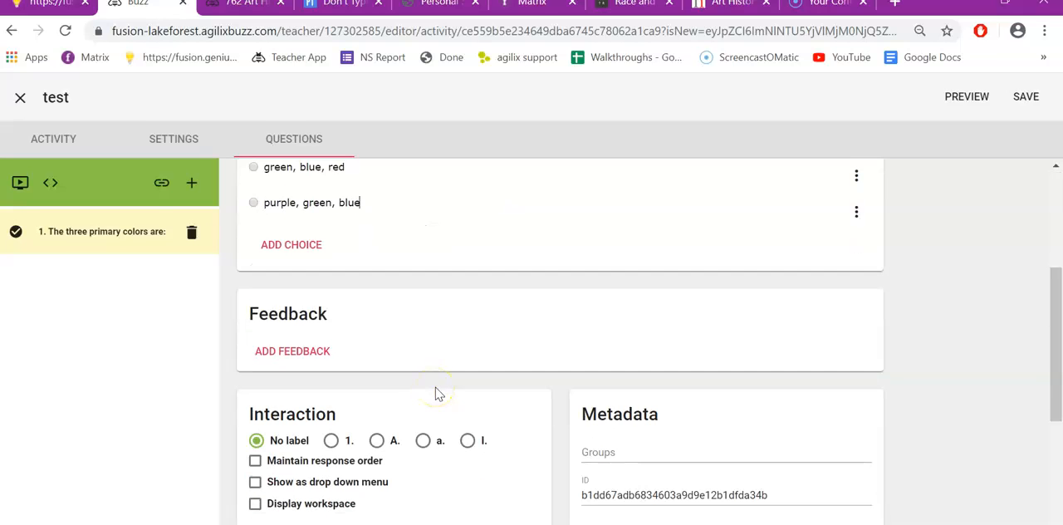
Step: Add a second question to the assessment as an Essay question worth 10 points
{"action": "left_click", "coordinate": [191, 183]}
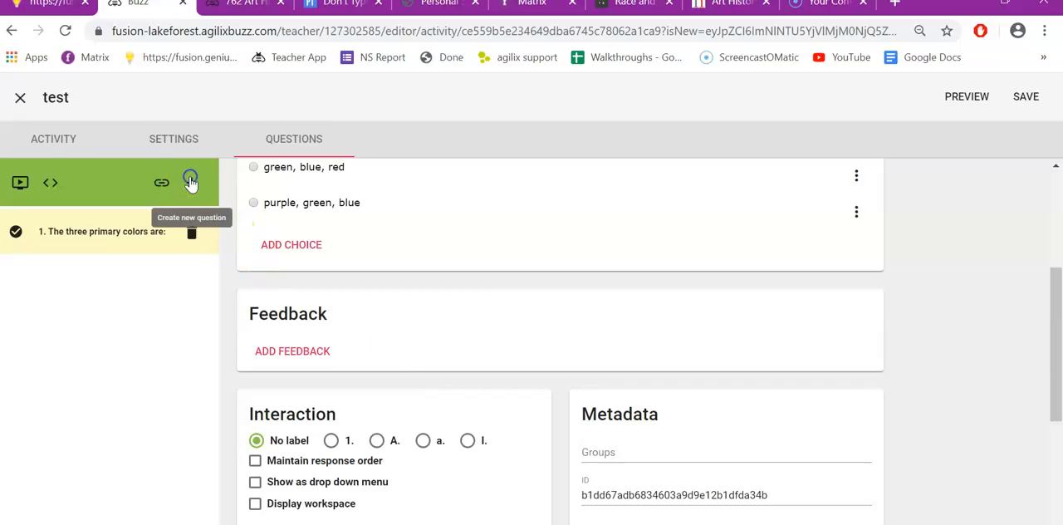
{"action": "scroll", "coordinate": [441, 246], "scroll_direction": "up", "scroll_amount": 3}
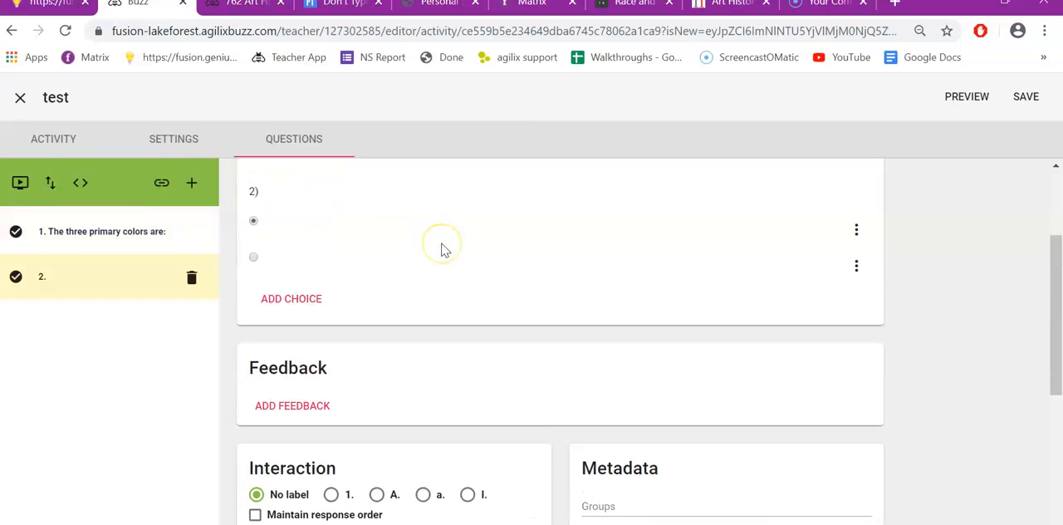
{"action": "left_click", "coordinate": [388, 243]}
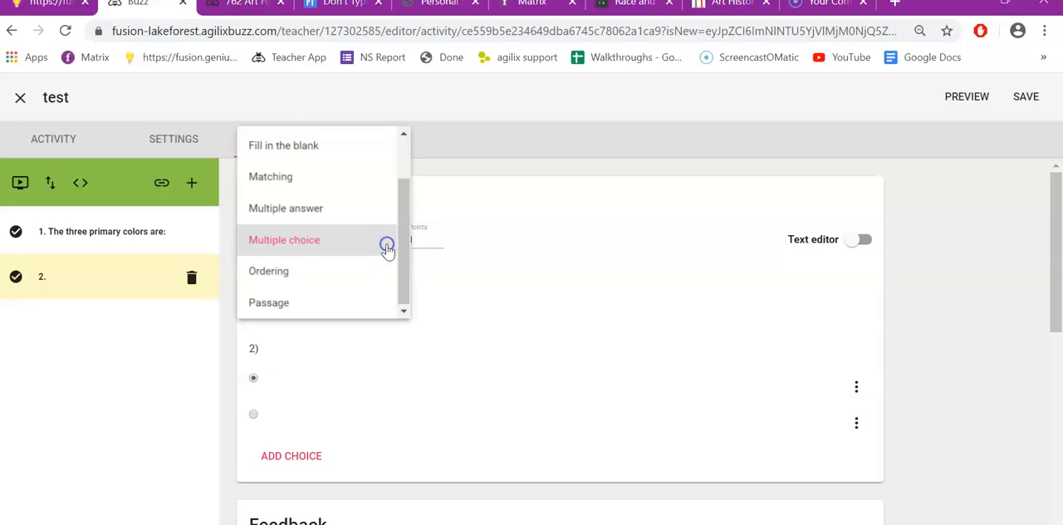
{"action": "scroll", "coordinate": [388, 250], "scroll_direction": "up", "scroll_amount": 2}
{"action": "left_click", "coordinate": [275, 173]}
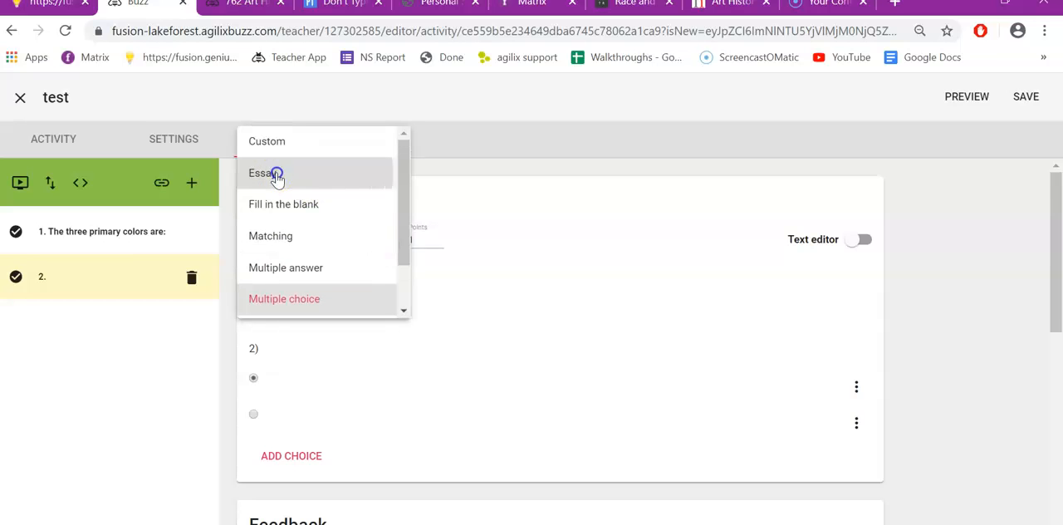
{"action": "left_click", "coordinate": [420, 240]}
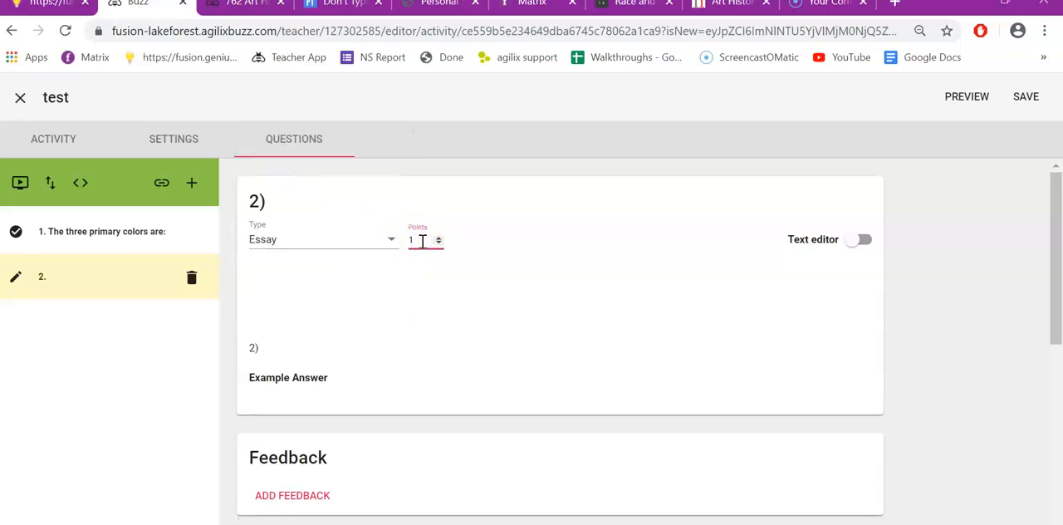
Step: Enter the question text "Compare and contrast the Colossus of Constantine with the Colossal Buddha."
{"action": "left_click", "coordinate": [279, 334]}
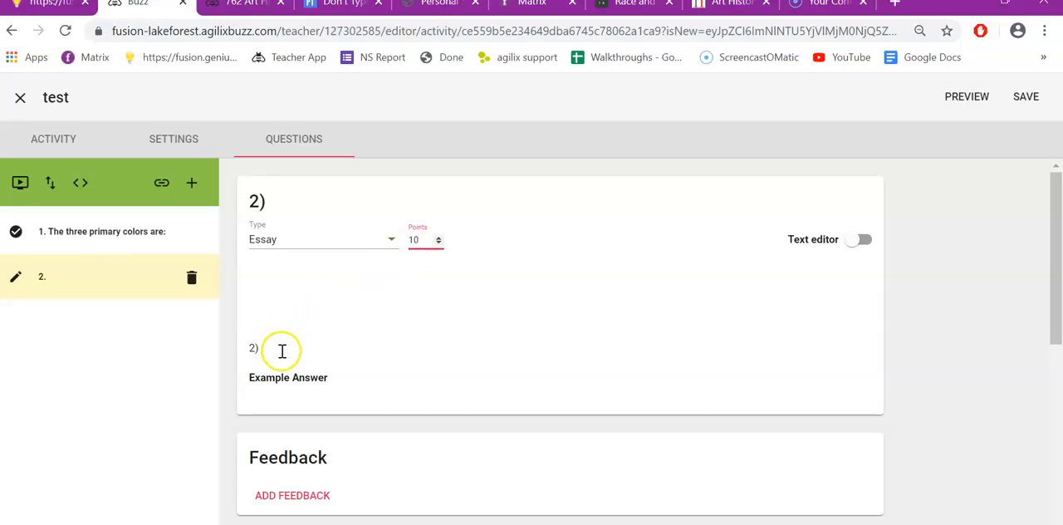
{"action": "type", "text": "Compare "}
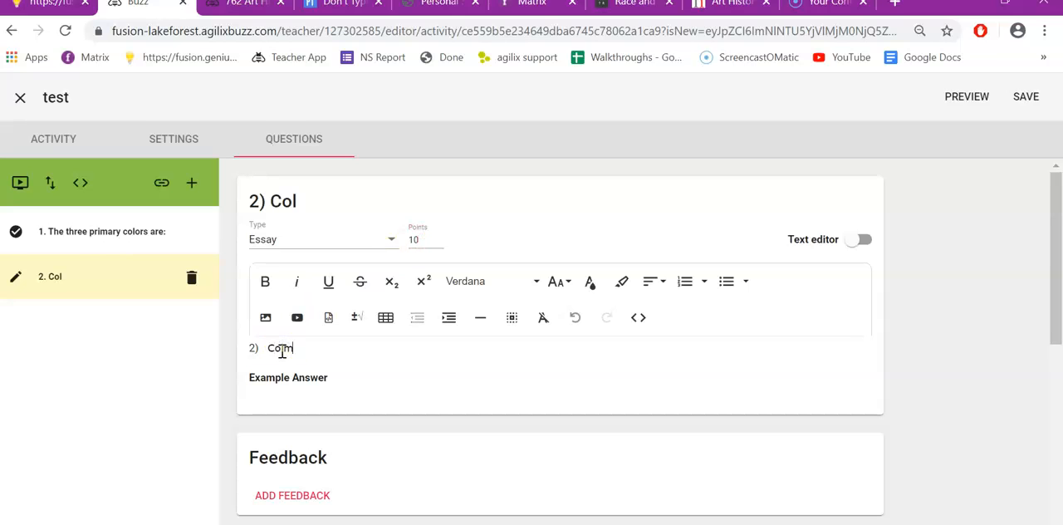
{"action": "type", "text": "and c"}
{"action": "type", "text": "aest"}
{"action": "key", "text": "BackSpace"}
{"action": "key", "text": "BackSpace"}
{"action": "key", "text": "BackSpace"}
{"action": "key", "text": "BackSpace"}
{"action": "type", "text": "ast"}
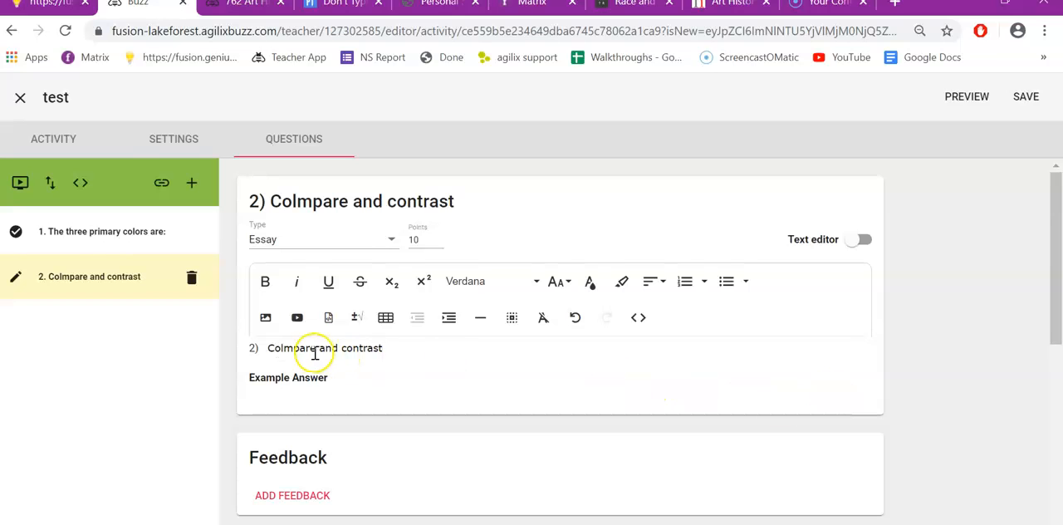
{"action": "left_click", "coordinate": [282, 348]}
{"action": "key", "text": "BackSpace"}
{"action": "left_click", "coordinate": [398, 352]}
{"action": "type", "text": "the Colossus"}
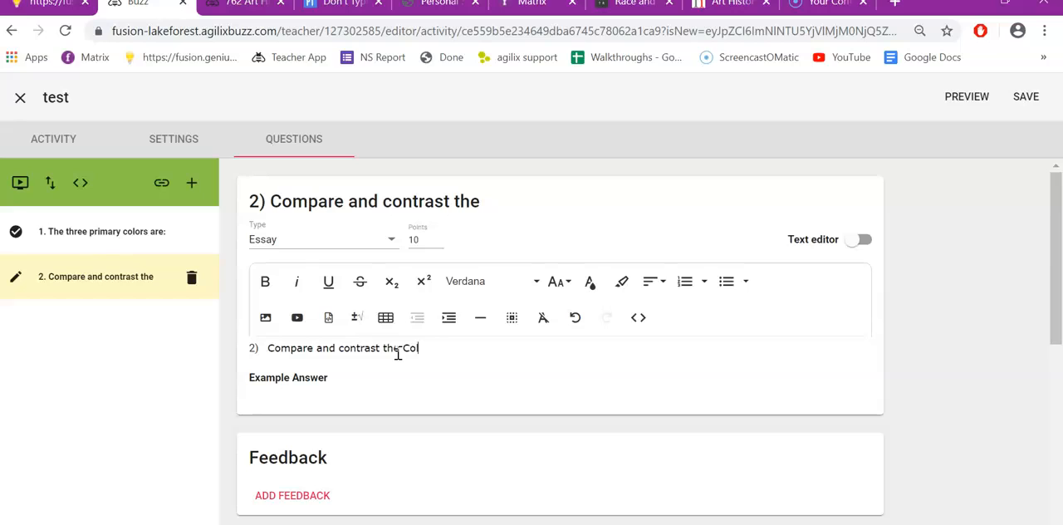
{"action": "type", "text": " of Constant"}
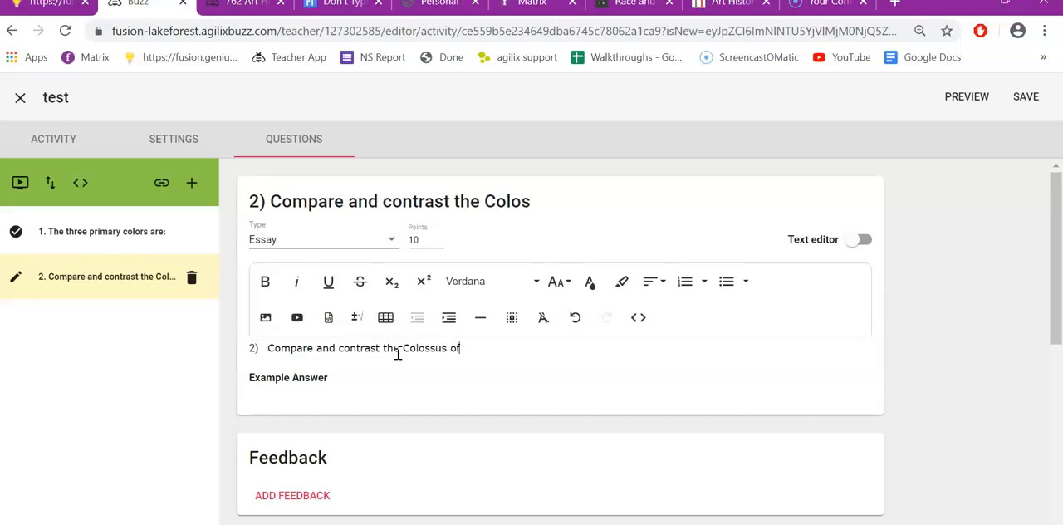
{"action": "key", "text": "BackSpace"}
{"action": "type", "text": "ine"}
{"action": "key", "text": "BackSpace"}
{"action": "key", "text": "BackSpace"}
{"action": "key", "text": "BackSpace"}
{"action": "type", "text": "tine wiht"}
{"action": "key", "text": "BackSpace"}
{"action": "key", "text": "BackSpace"}
{"action": "type", "text": "th th"}
{"action": "key", "text": "BackSpace"}
{"action": "key", "text": "BackSpace"}
{"action": "key", "text": "BackSpace"}
{"action": "type", "text": "the col"}
{"action": "key", "text": "BackSpace"}
{"action": "key", "text": "BackSpace"}
{"action": "type", "text": "Col"}
{"action": "key", "text": "BackSpace"}
{"action": "key", "text": "BackSpace"}
{"action": "key", "text": "BackSpace"}
{"action": "key", "text": "BackSpace"}
{"action": "type", "text": "Coloss"}
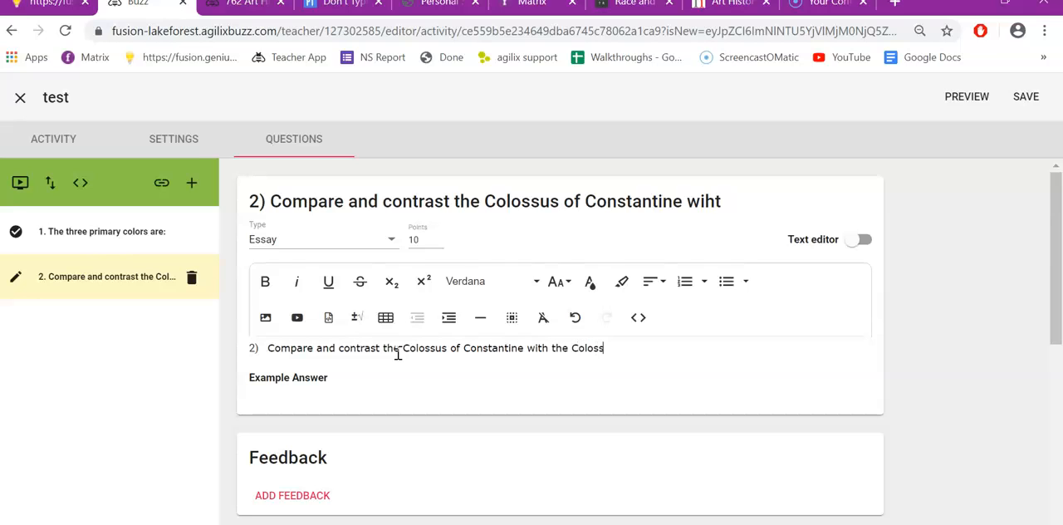
{"action": "type", "text": "al Buddha."}
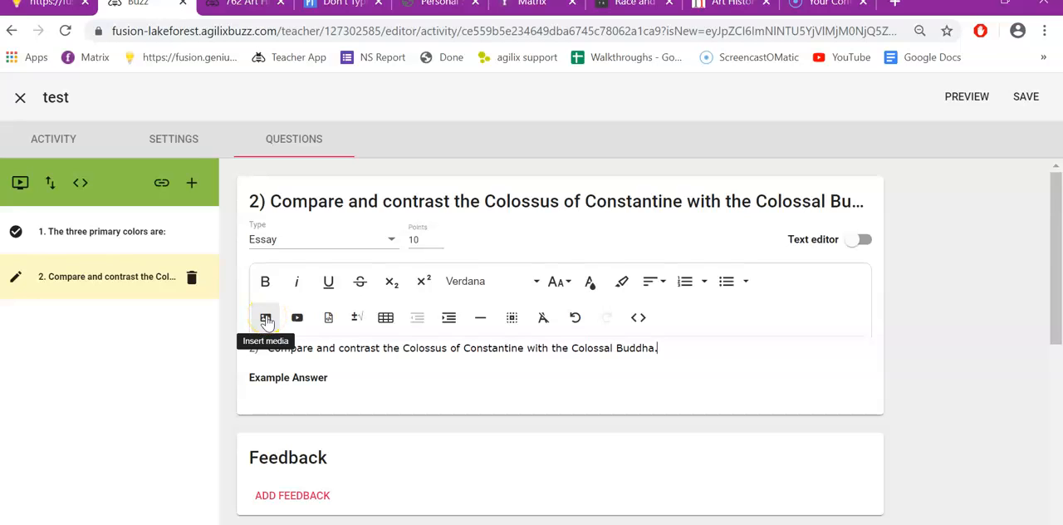
{"action": "left_click", "coordinate": [296, 394]}
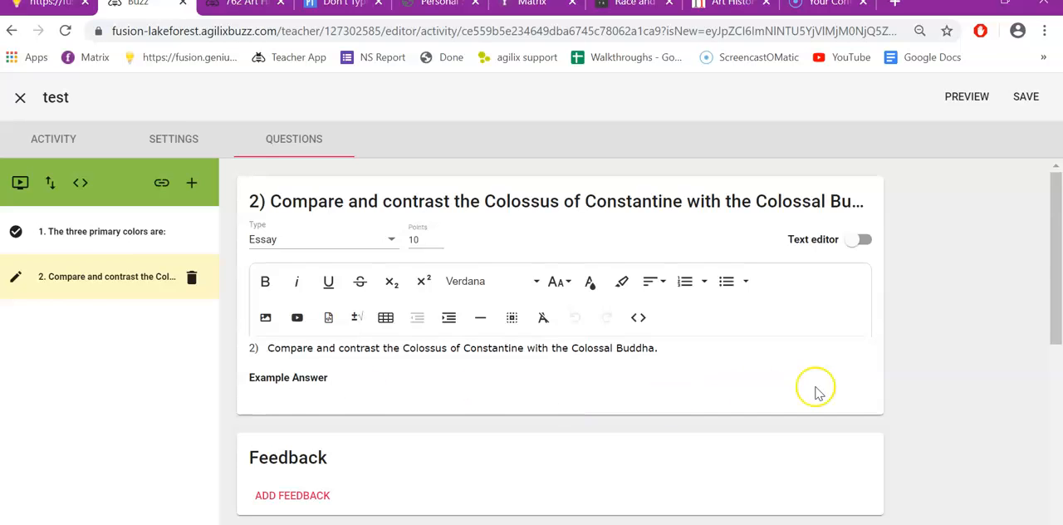
Step: Create a rubric for the essay question with three levels and two criteria rows, and save it
{"action": "scroll", "coordinate": [818, 392], "scroll_direction": "down", "scroll_amount": 2}
{"action": "scroll", "coordinate": [818, 392], "scroll_direction": "down", "scroll_amount": 4}
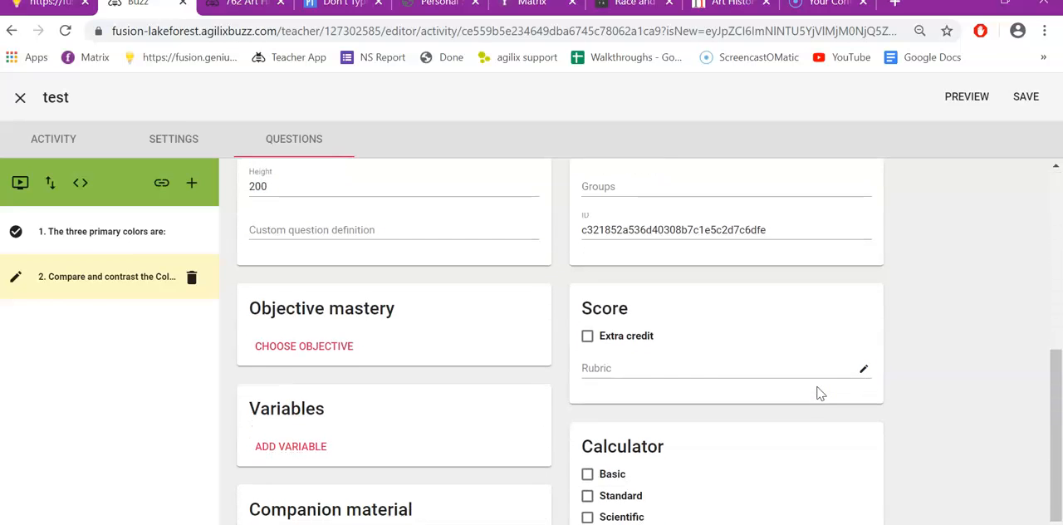
{"action": "left_click", "coordinate": [861, 370]}
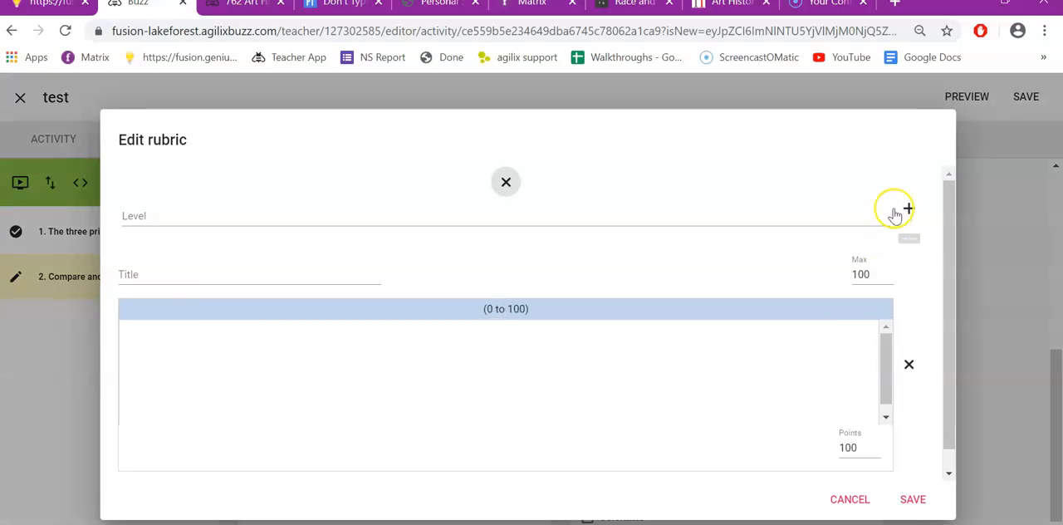
{"action": "left_click", "coordinate": [910, 210]}
{"action": "left_click", "coordinate": [910, 210]}
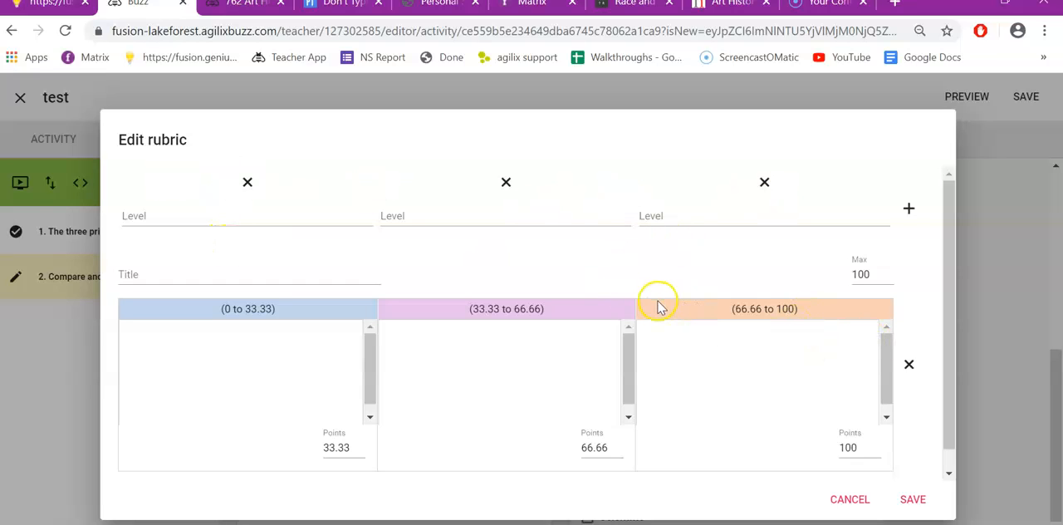
{"action": "scroll", "coordinate": [937, 349], "scroll_direction": "down", "scroll_amount": 1}
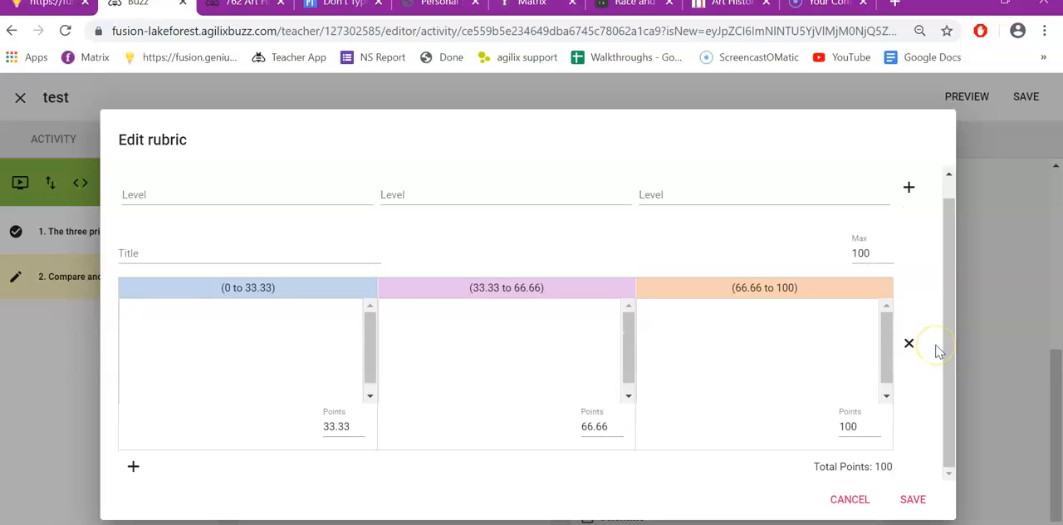
{"action": "left_click", "coordinate": [133, 465]}
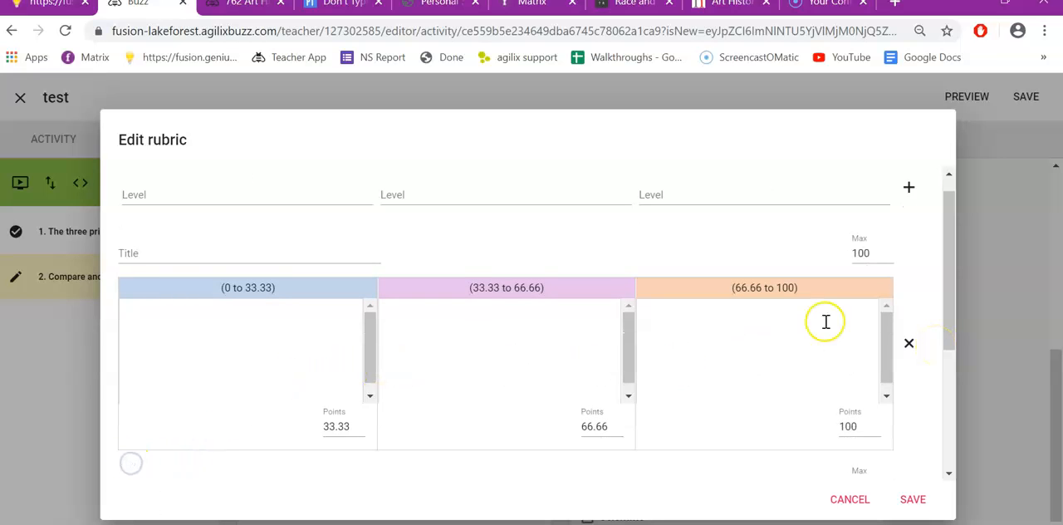
{"action": "scroll", "coordinate": [914, 439], "scroll_direction": "down", "scroll_amount": 3}
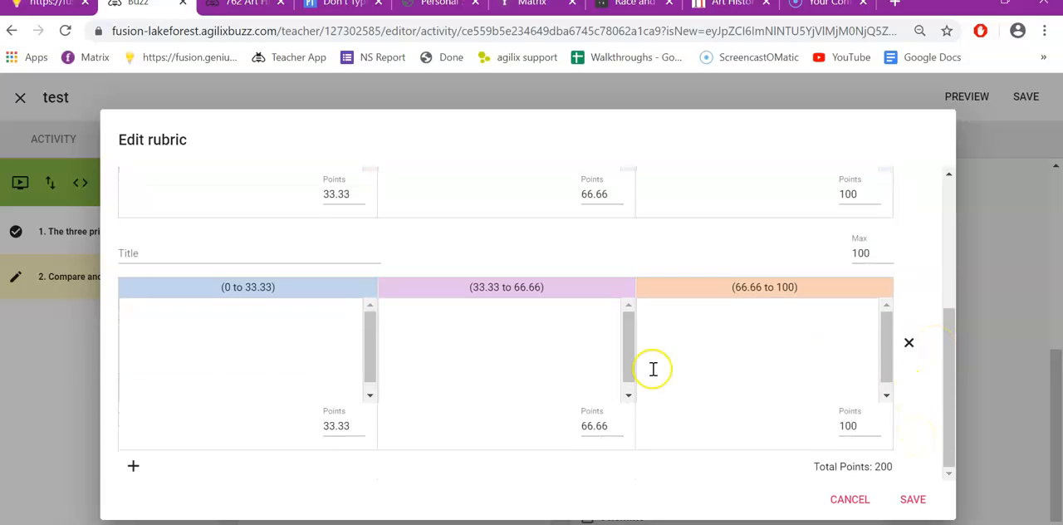
{"action": "left_click", "coordinate": [914, 499]}
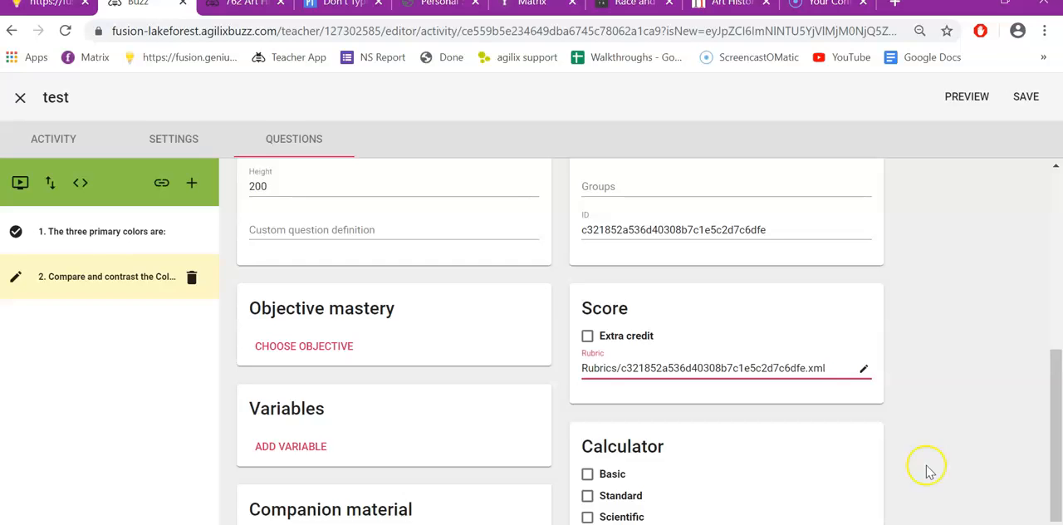
{"action": "scroll", "coordinate": [938, 443], "scroll_direction": "up", "scroll_amount": 6}
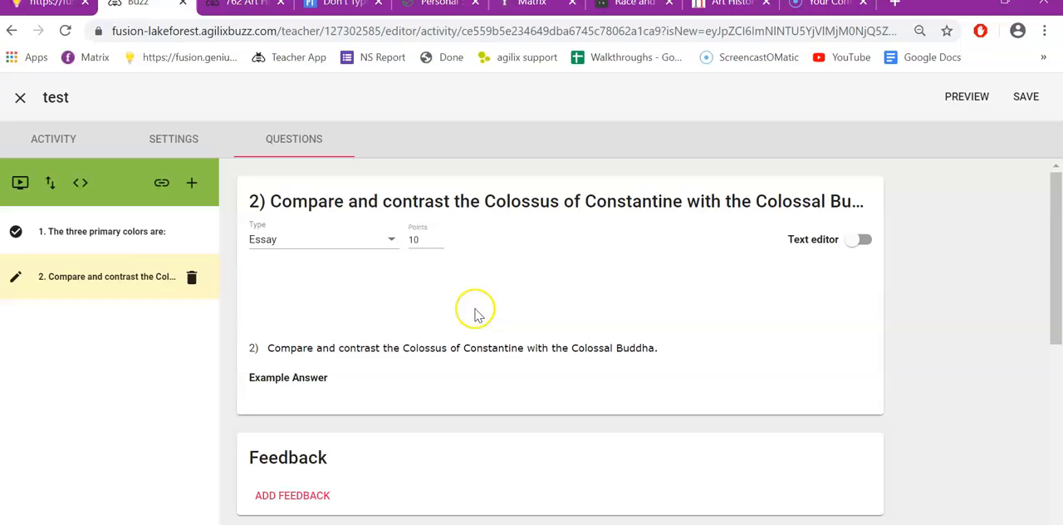
{"action": "left_click", "coordinate": [391, 241]}
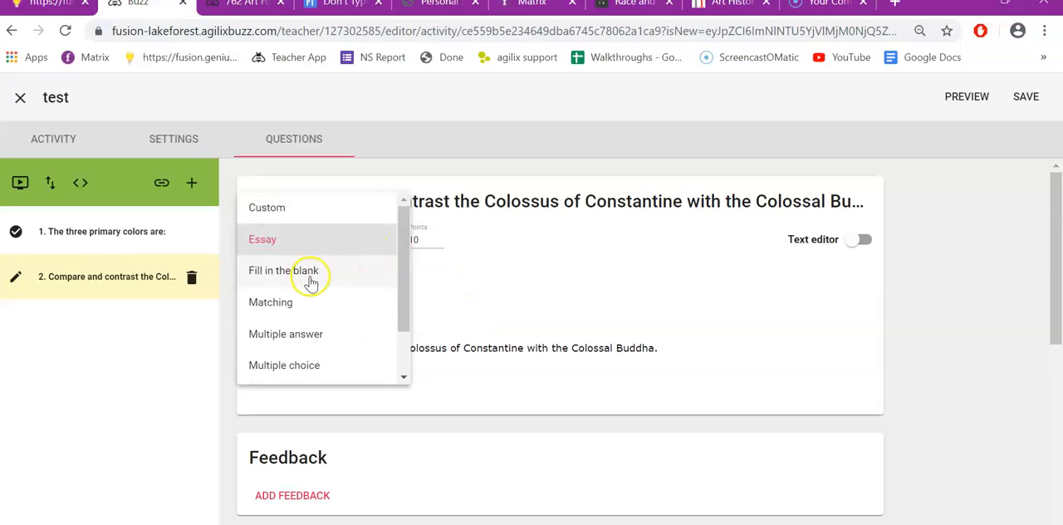
{"action": "left_click", "coordinate": [314, 237]}
{"action": "left_click", "coordinate": [334, 235]}
{"action": "left_click", "coordinate": [339, 241]}
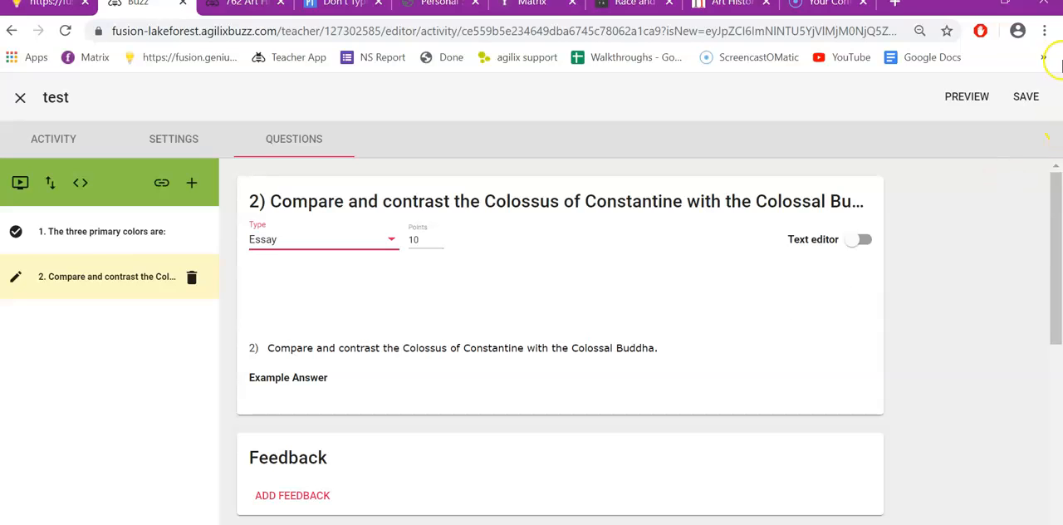
Step: Save the assessment and reopen the test activity from Session 2 in the syllabus
{"action": "left_click", "coordinate": [1023, 97]}
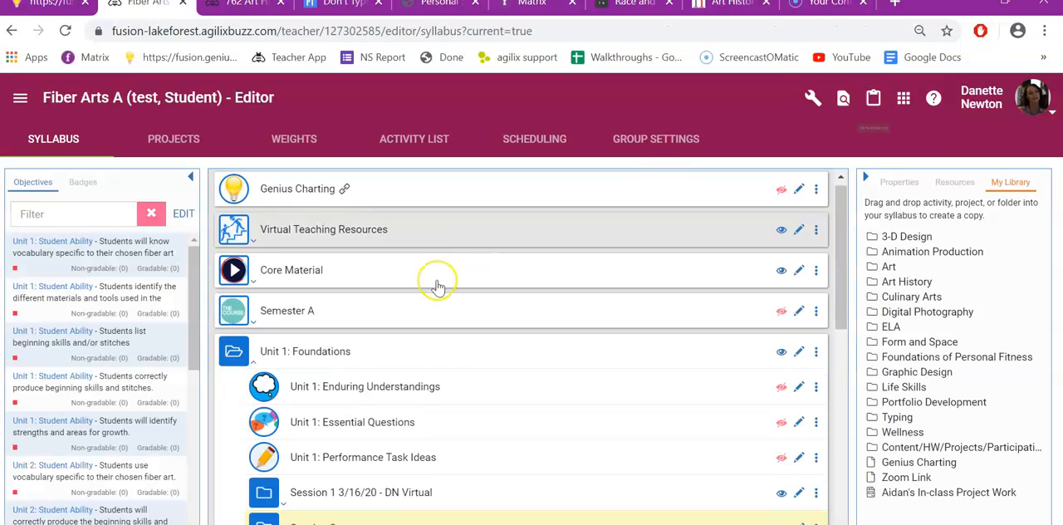
{"action": "scroll", "coordinate": [333, 349], "scroll_direction": "down", "scroll_amount": 3}
{"action": "left_click", "coordinate": [284, 331]}
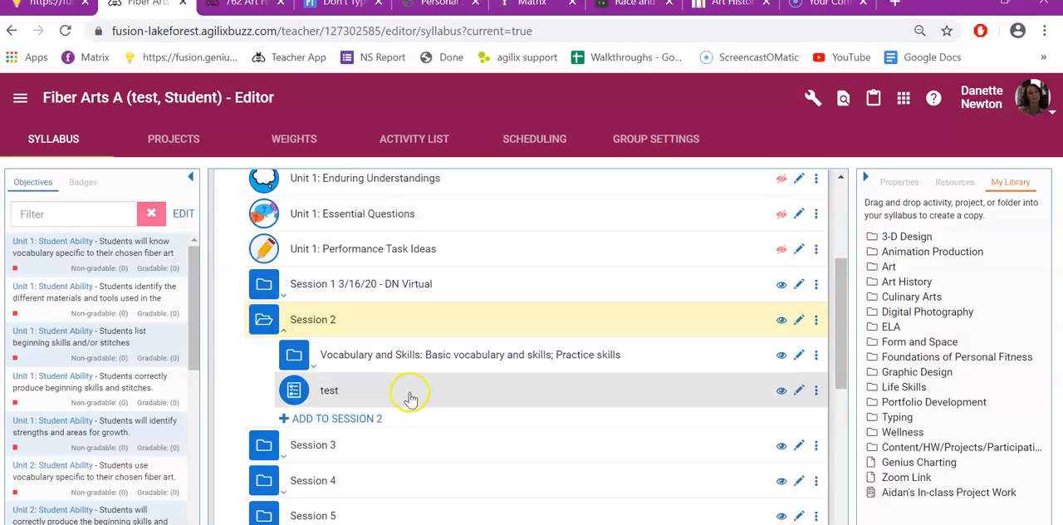
{"action": "left_click", "coordinate": [379, 400]}
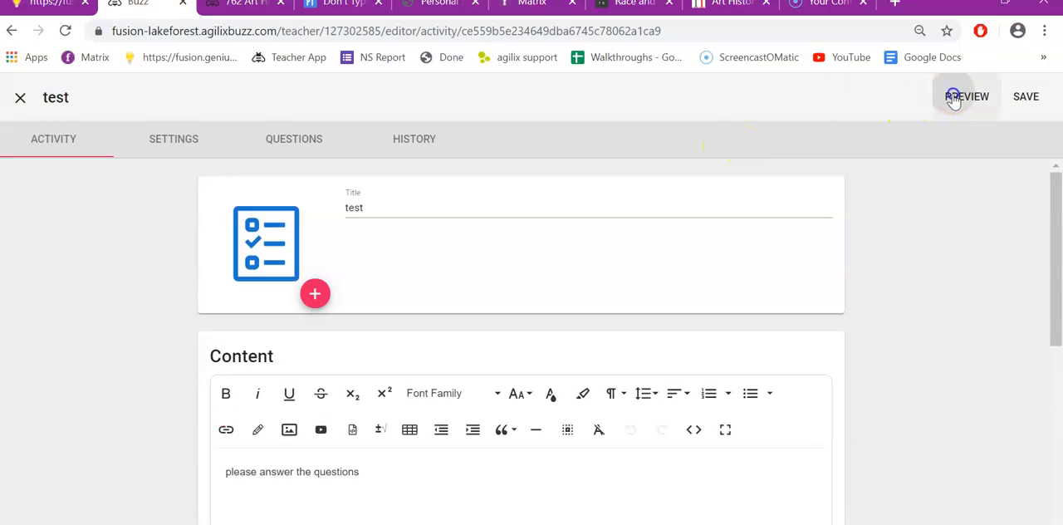
Step: Preview the test assessment and start it as a student would
{"action": "left_click", "coordinate": [953, 95]}
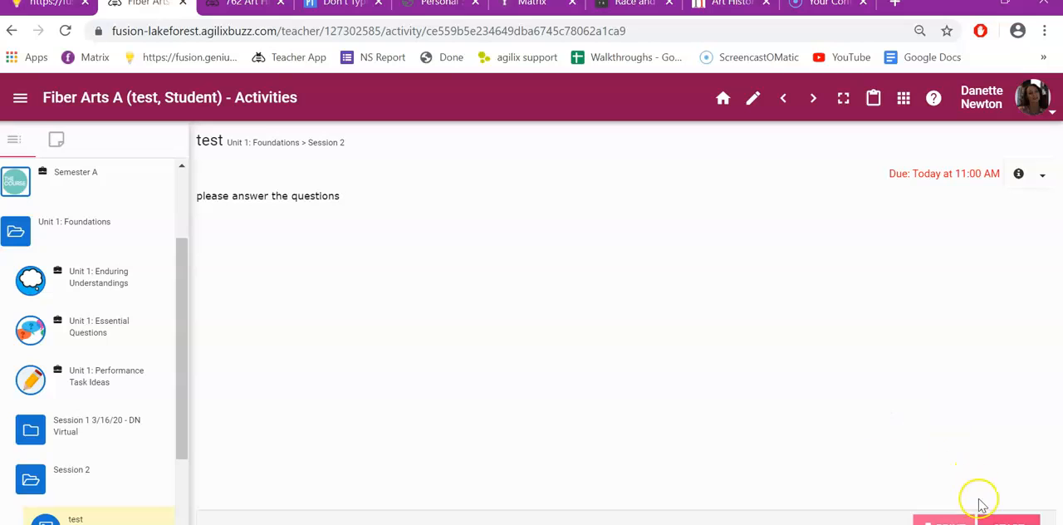
{"action": "left_click", "coordinate": [1001, 519]}
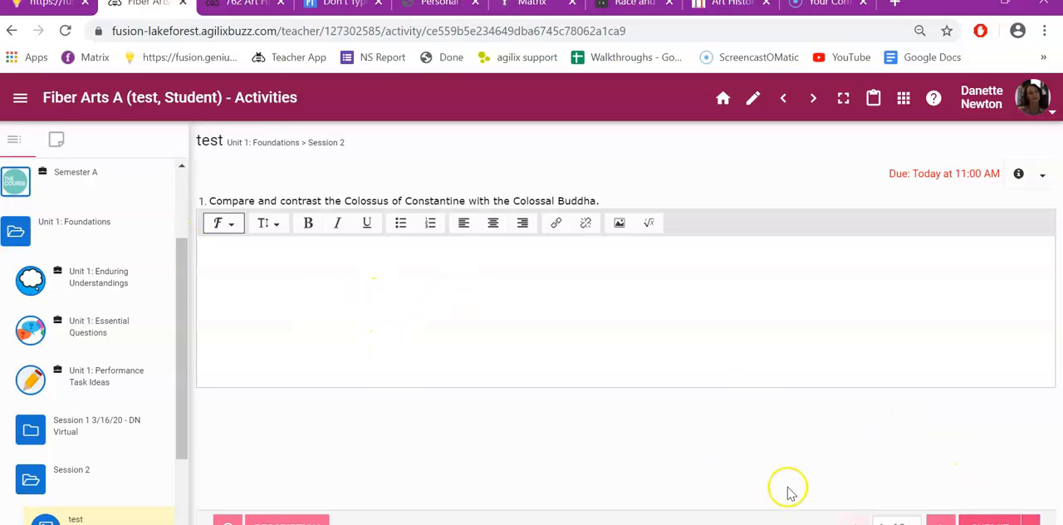
{"action": "left_click", "coordinate": [944, 519]}
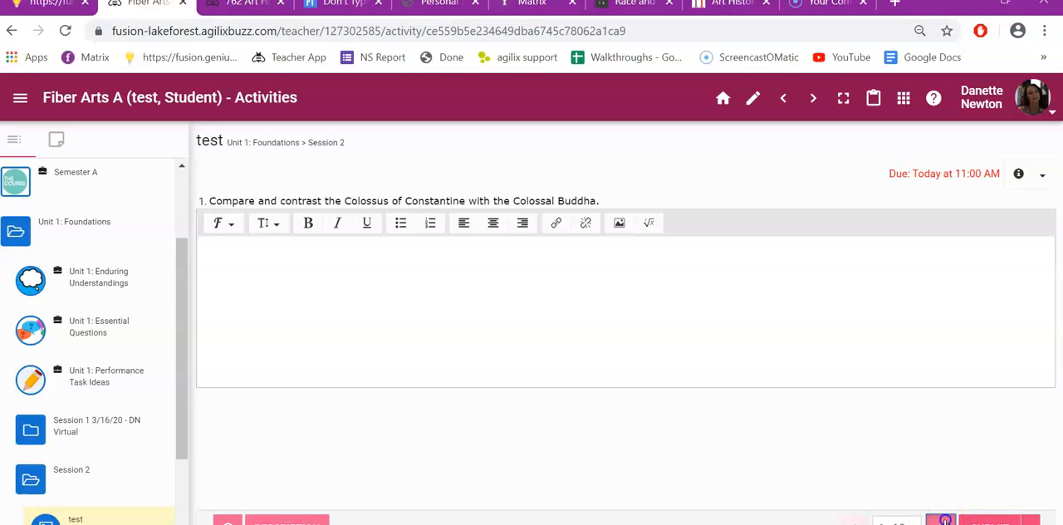